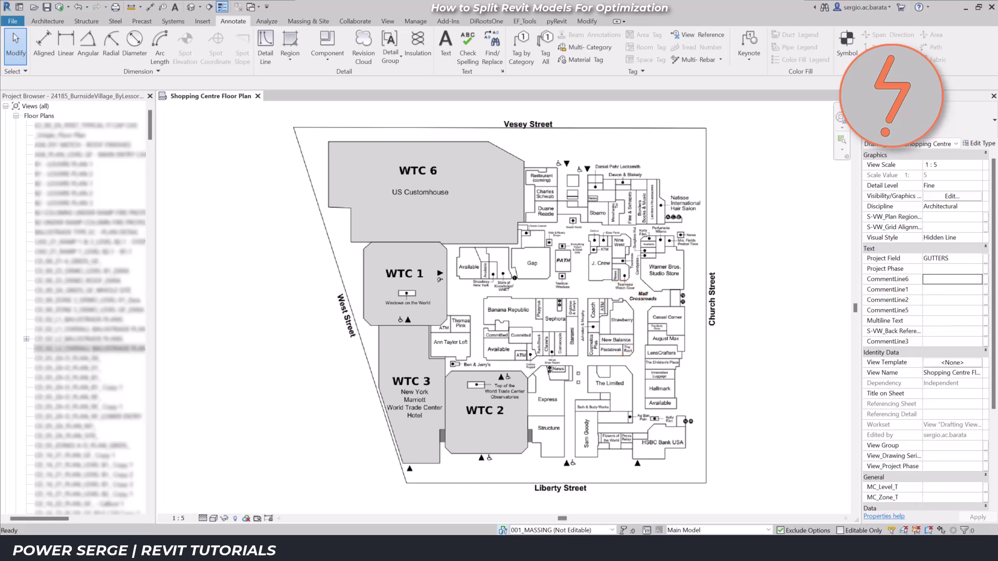
Step: Review the project's worksets list using the WS shortcut, then close it
{"action": "key", "text": "w"}
{"action": "key", "text": "s"}
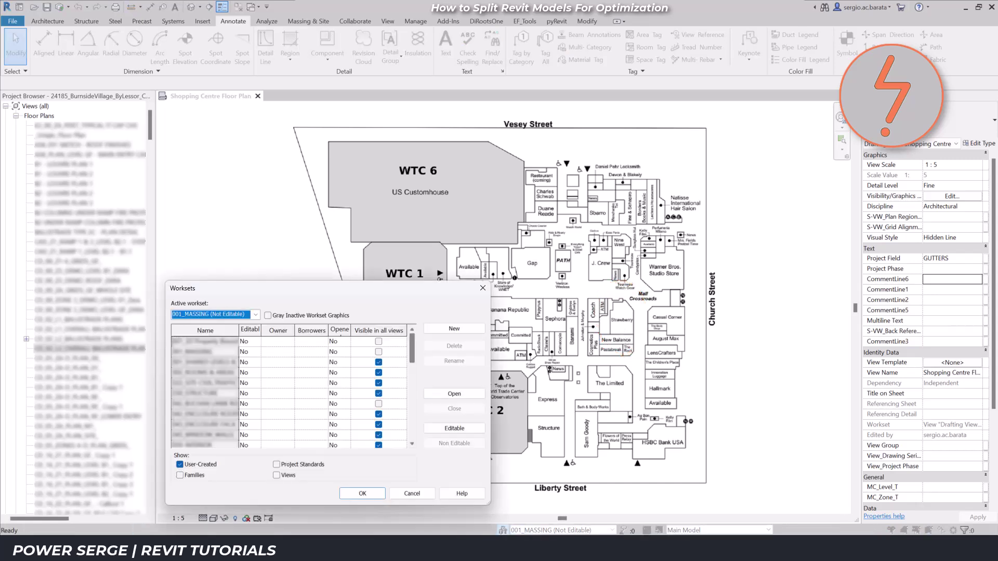
{"action": "scroll", "coordinate": [288, 390], "scroll_direction": "down", "scroll_amount": 8}
{"action": "left_click", "coordinate": [482, 288]}
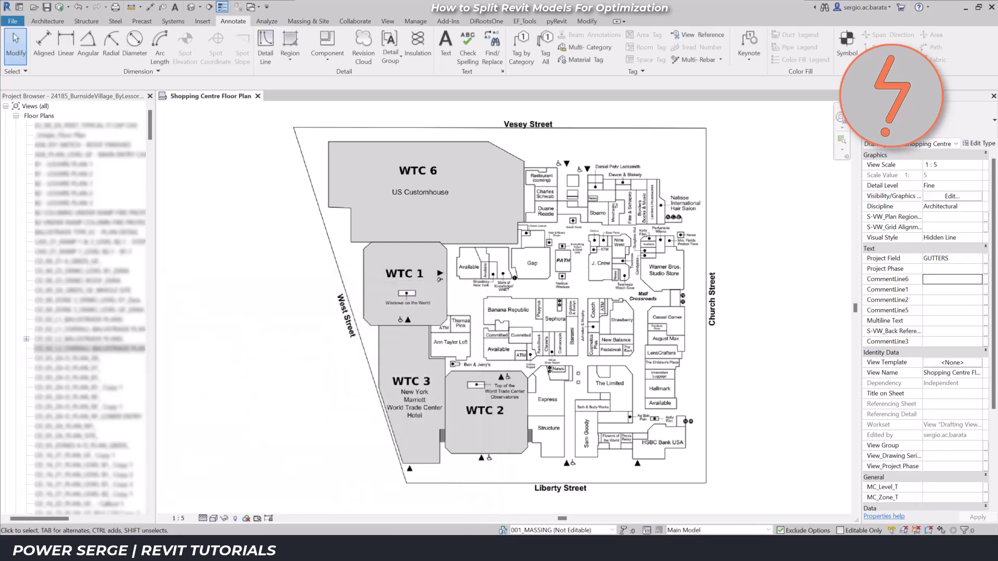
Step: Expand the Floor Plans group in the Project Browser and scroll through its views
{"action": "left_click", "coordinate": [39, 116]}
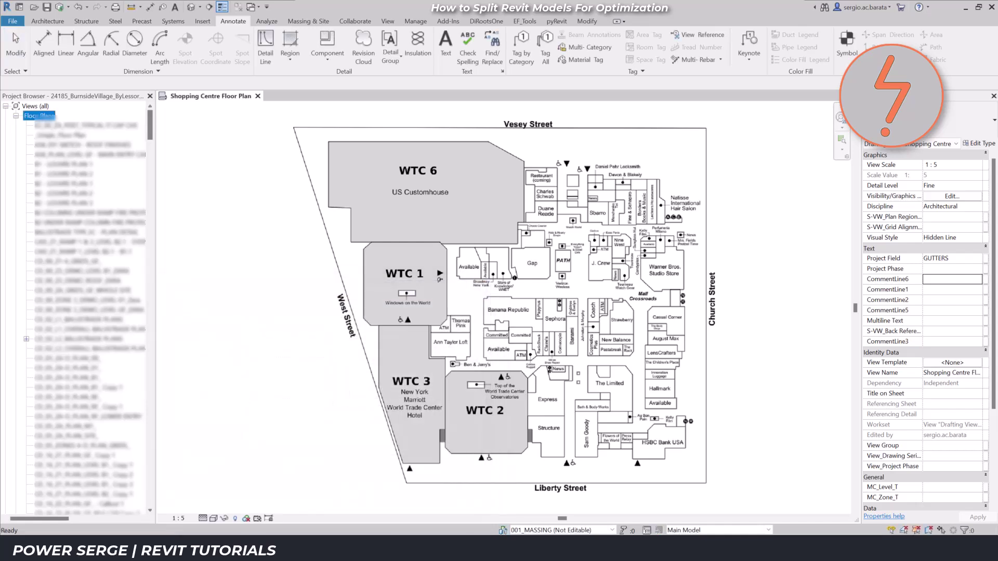
{"action": "scroll", "coordinate": [77, 307], "scroll_direction": "down", "scroll_amount": 5}
{"action": "scroll", "coordinate": [78, 307], "scroll_direction": "down", "scroll_amount": 10}
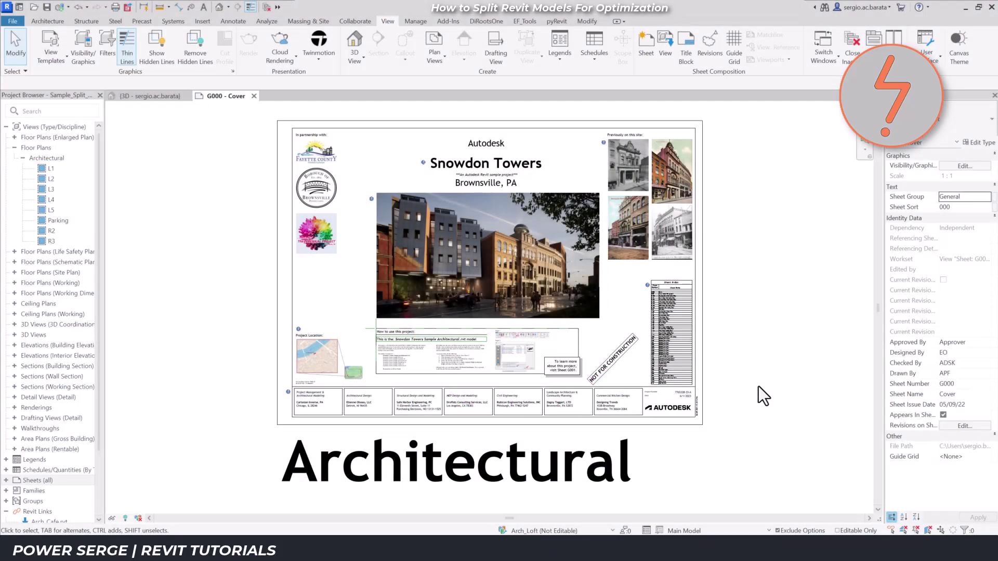
Step: Close the G000 - Cover sheet, then review the worksets list from the status bar and close it
{"action": "left_click", "coordinate": [254, 96]}
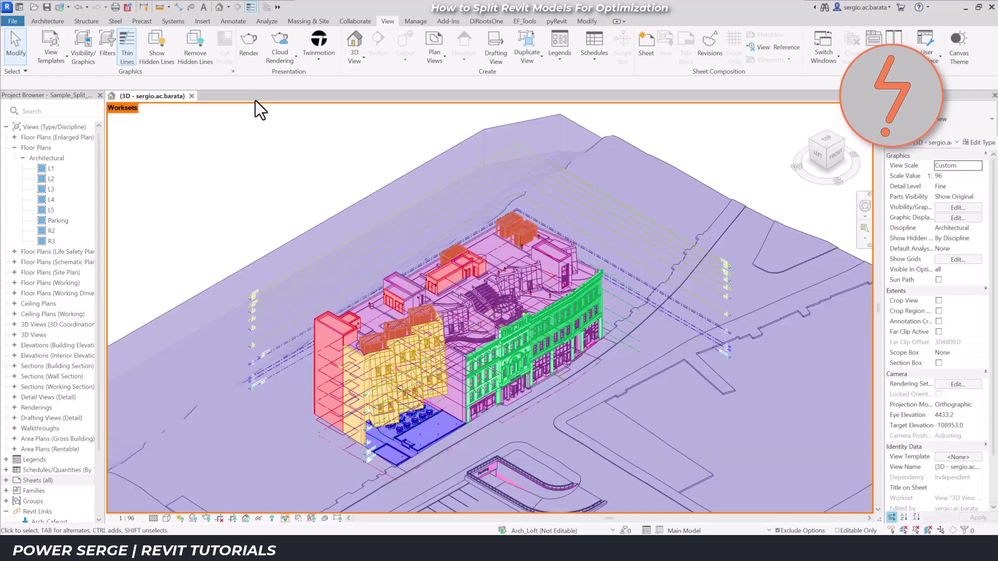
{"action": "left_click", "coordinate": [504, 530]}
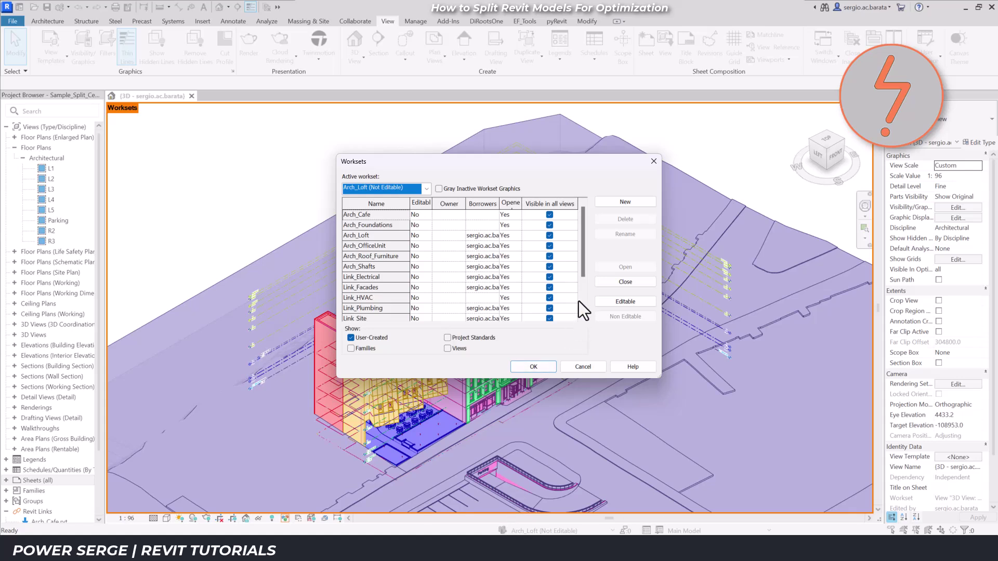
{"action": "scroll", "coordinate": [579, 301], "scroll_direction": "down", "scroll_amount": 2}
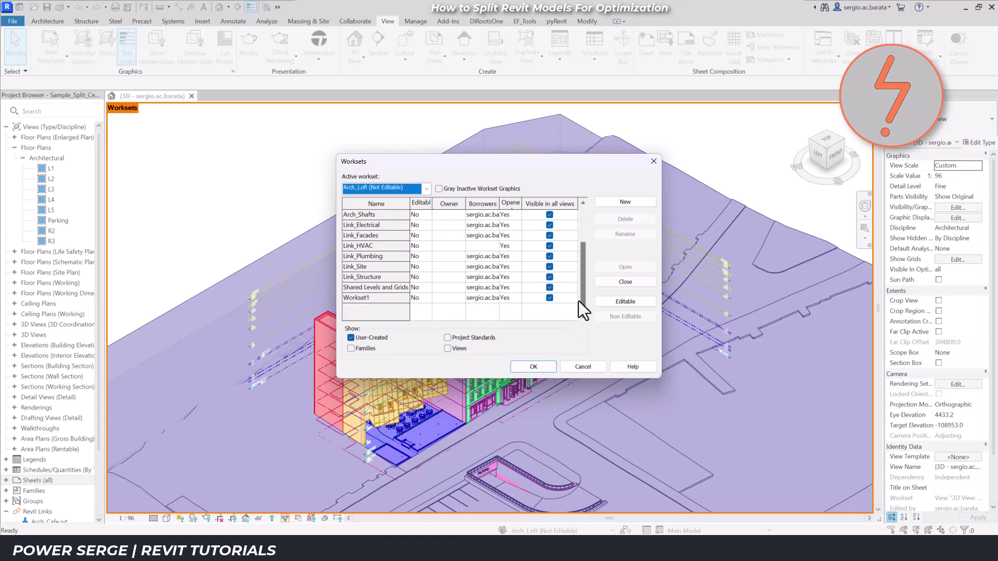
{"action": "left_click", "coordinate": [552, 367]}
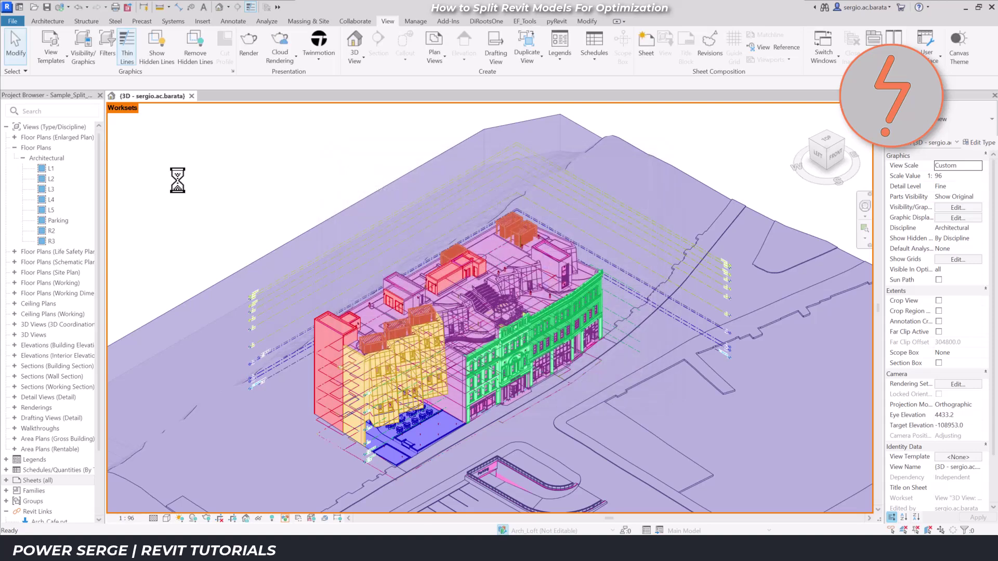
Step: Open the L4 floor plan and zoom into the studio units area
{"action": "double_click", "coordinate": [58, 201]}
{"action": "right_click", "coordinate": [205, 251]}
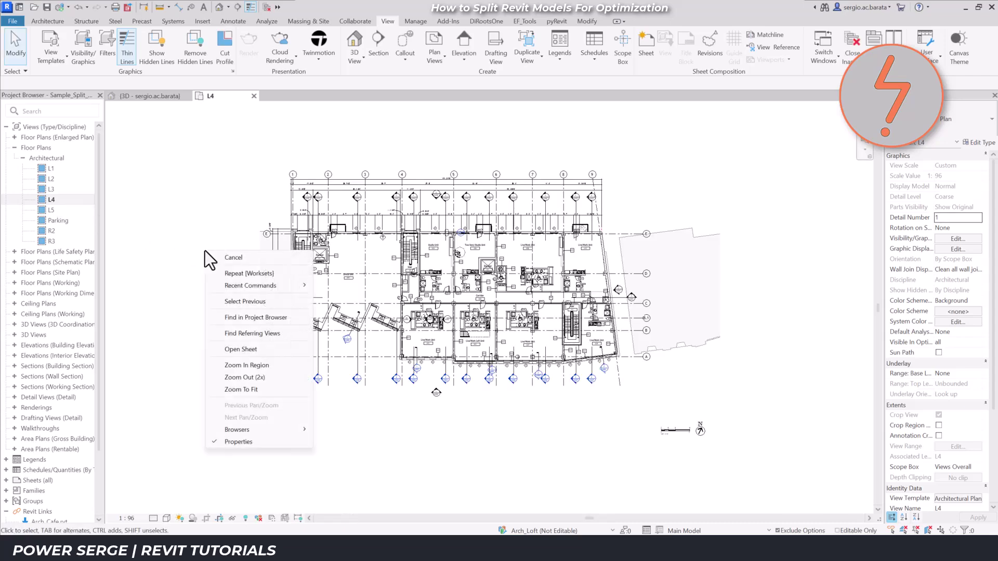
{"action": "left_click", "coordinate": [236, 365]}
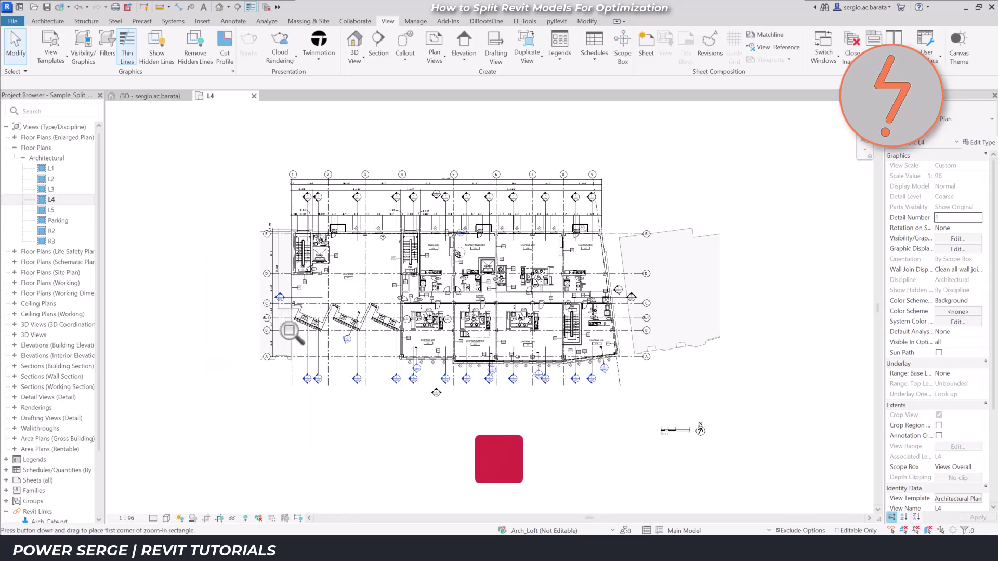
{"action": "left_click_drag", "start_coordinate": [385, 204], "coordinate": [468, 314]}
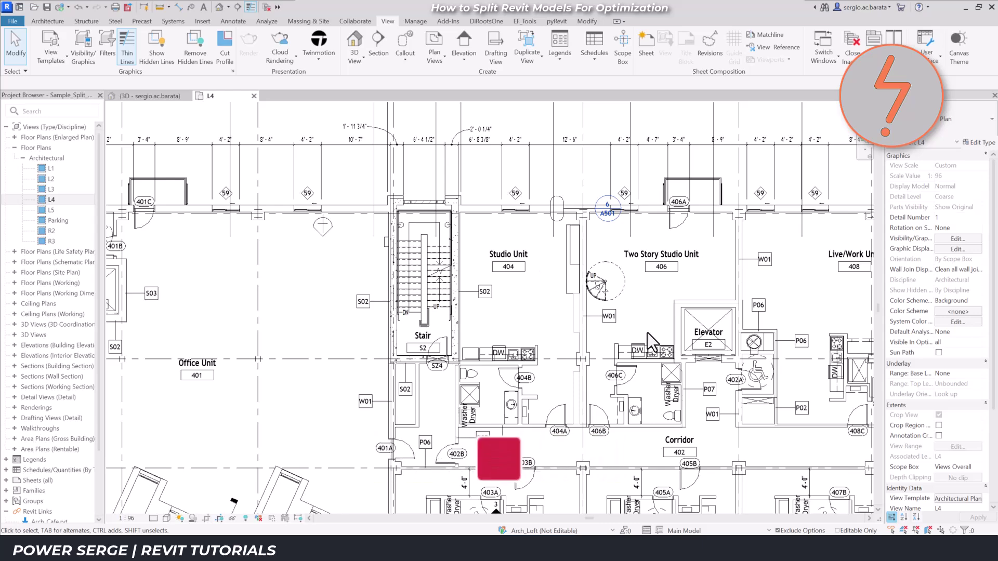
Step: In the view template's V/G overrides, hide every annotation category except Scope Boxes
{"action": "left_click", "coordinate": [943, 500]}
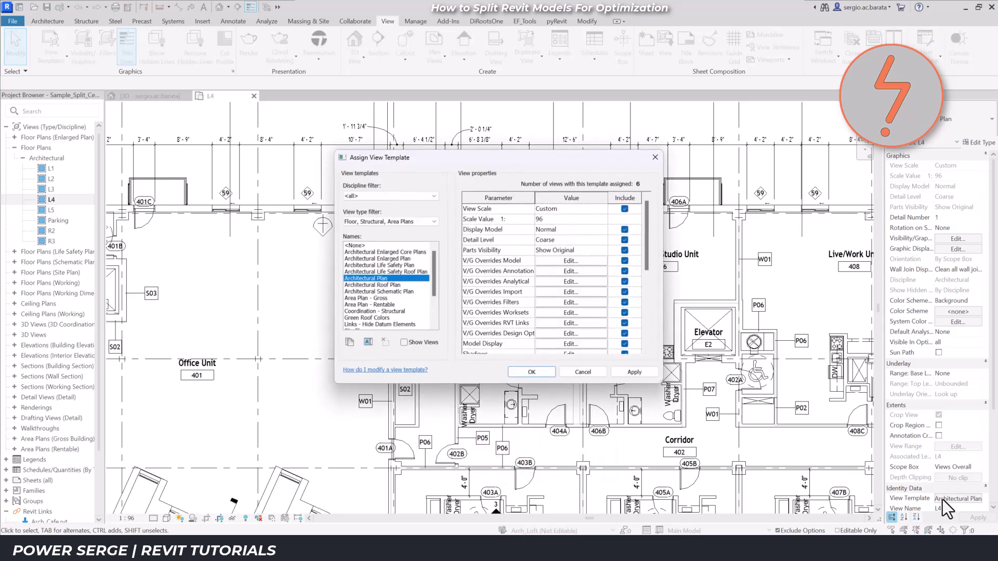
{"action": "left_click", "coordinate": [594, 274]}
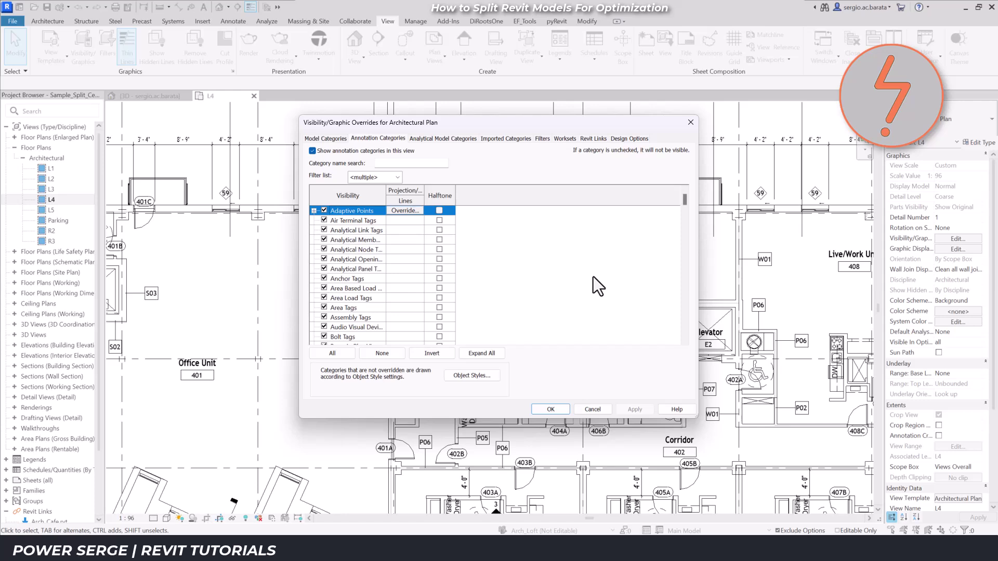
{"action": "left_click", "coordinate": [372, 297]}
{"action": "key", "text": "s"}
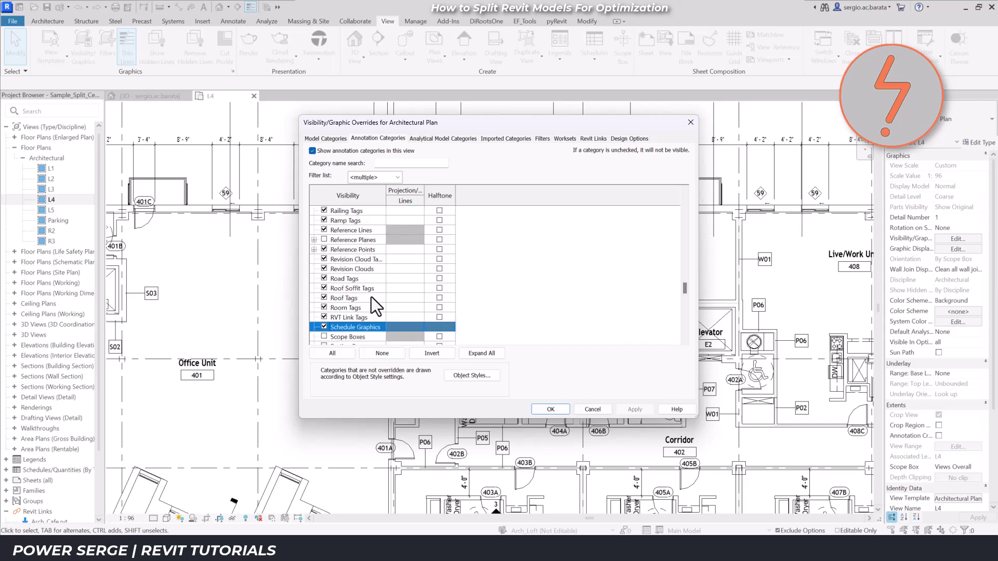
{"action": "left_click", "coordinate": [338, 354]}
{"action": "left_click", "coordinate": [323, 327]}
{"action": "key", "text": "Down"}
{"action": "key", "text": "Down"}
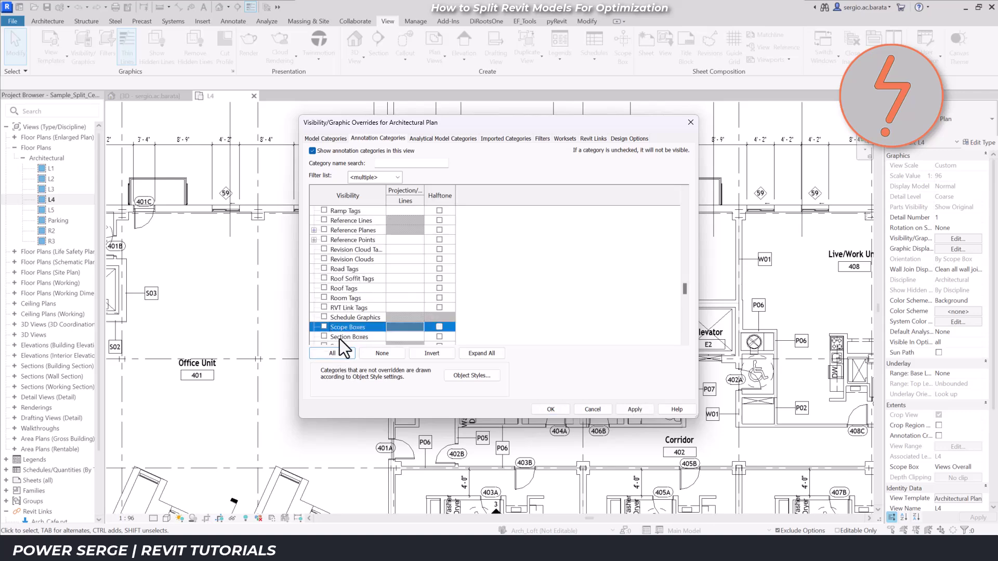
{"action": "left_click", "coordinate": [336, 318]}
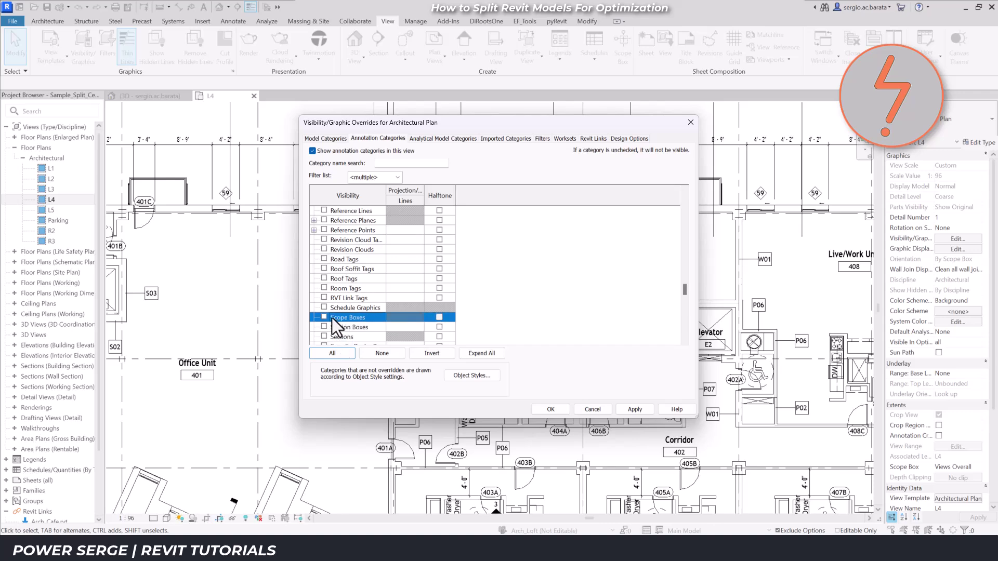
{"action": "left_click", "coordinate": [647, 413]}
{"action": "left_click", "coordinate": [563, 410]}
{"action": "left_click", "coordinate": [634, 373]}
{"action": "left_click", "coordinate": [531, 373]}
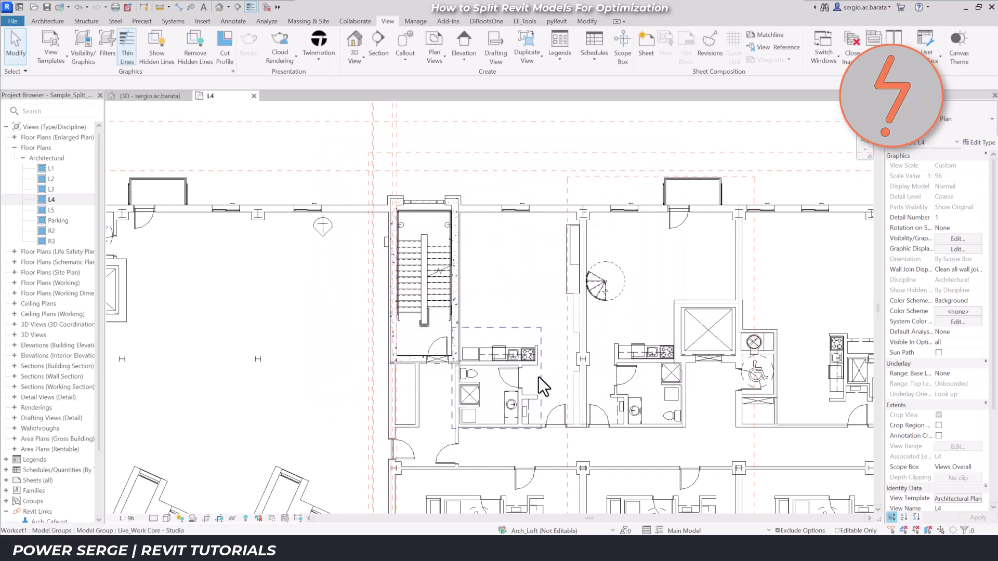
Step: Place a scope box enclosing the L4 studio unit and rename it '_Studio' in Properties
{"action": "left_click", "coordinate": [623, 53]}
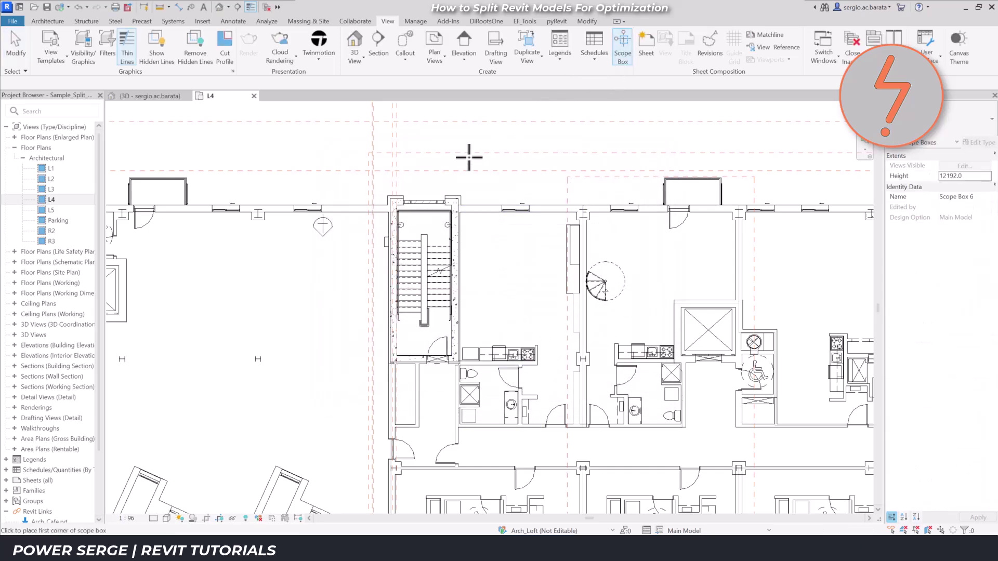
{"action": "left_click", "coordinate": [432, 183]}
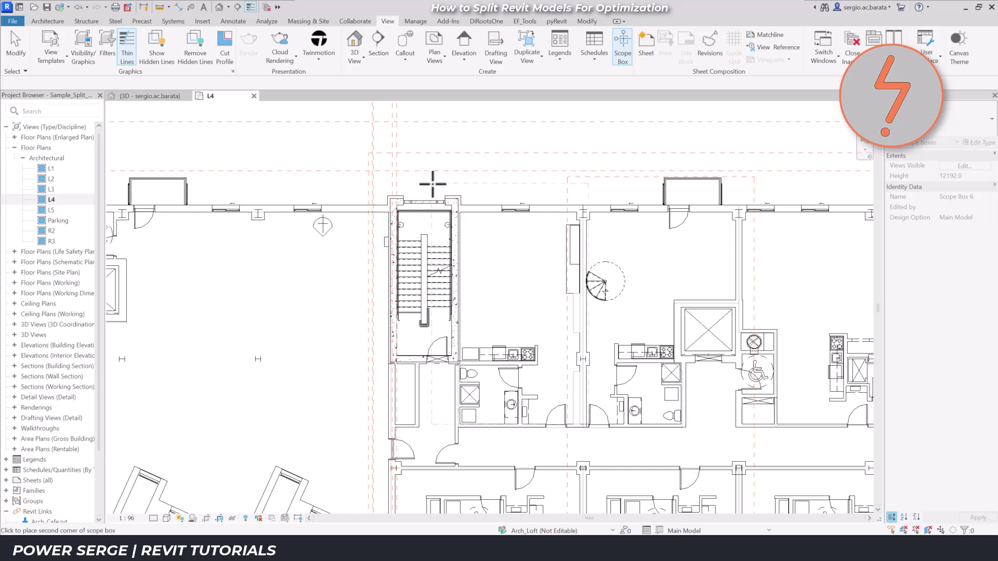
{"action": "left_click", "coordinate": [602, 441]}
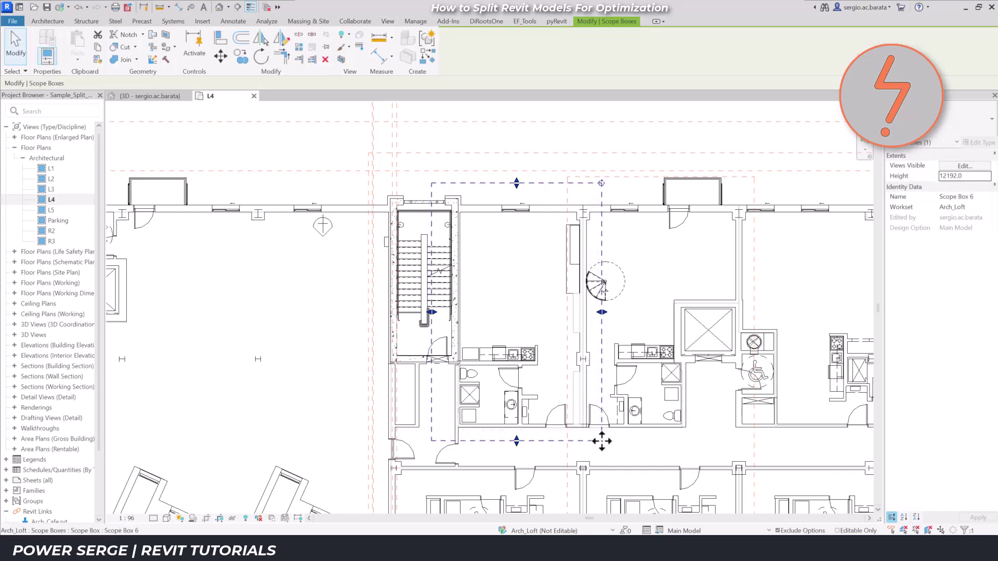
{"action": "left_click", "coordinate": [980, 198]}
{"action": "left_click", "coordinate": [978, 201]}
{"action": "type", "text": "_S"}
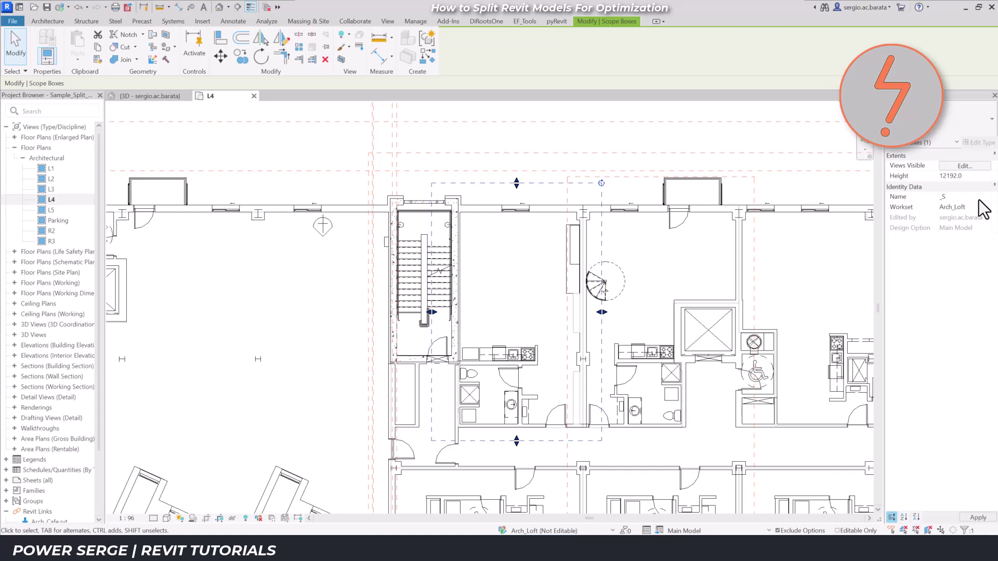
{"action": "type", "text": "tudio"}
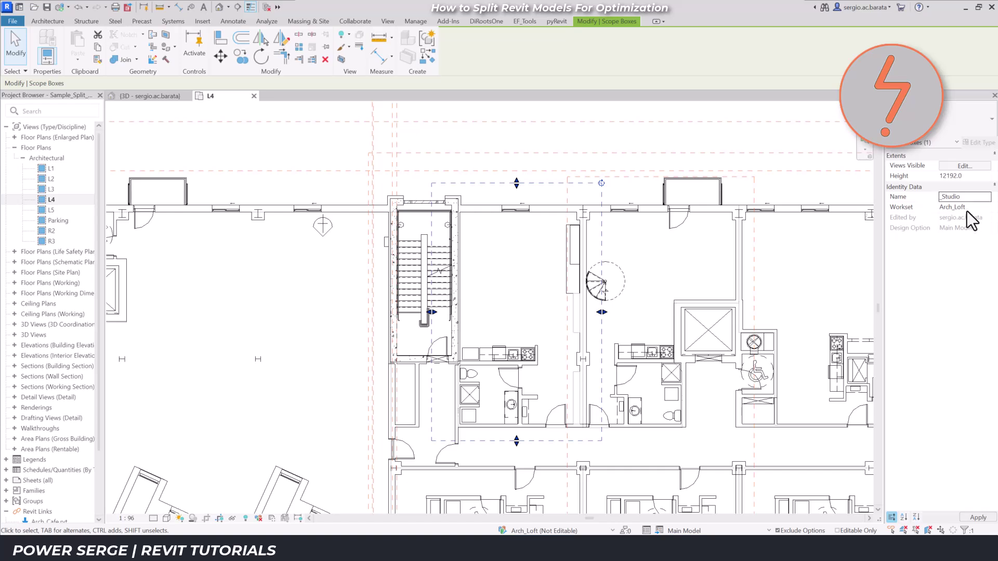
{"action": "key", "text": "Return"}
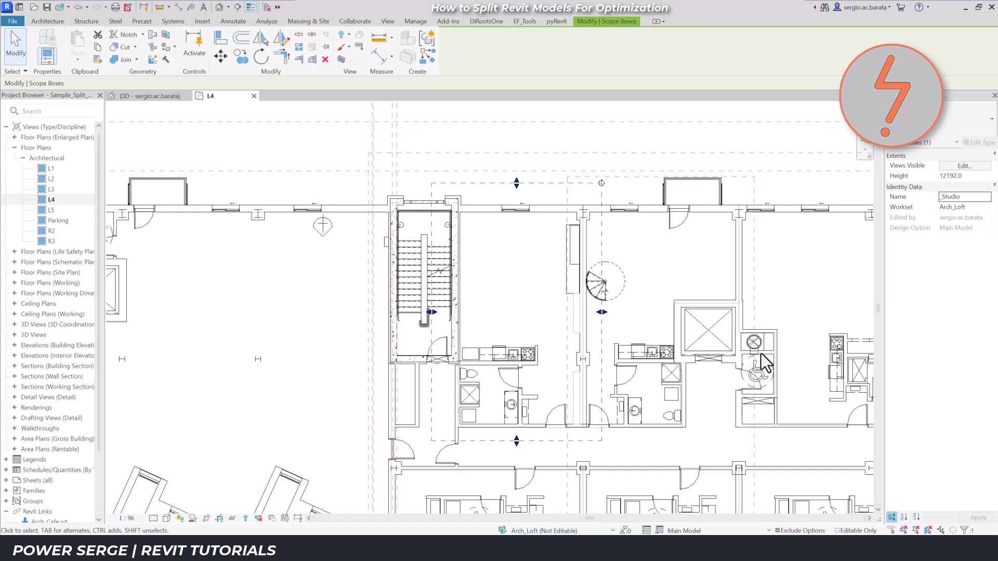
Step: Add a new workset named '_Studio' in the Worksets dialog and set it as active
{"action": "left_click", "coordinate": [502, 531]}
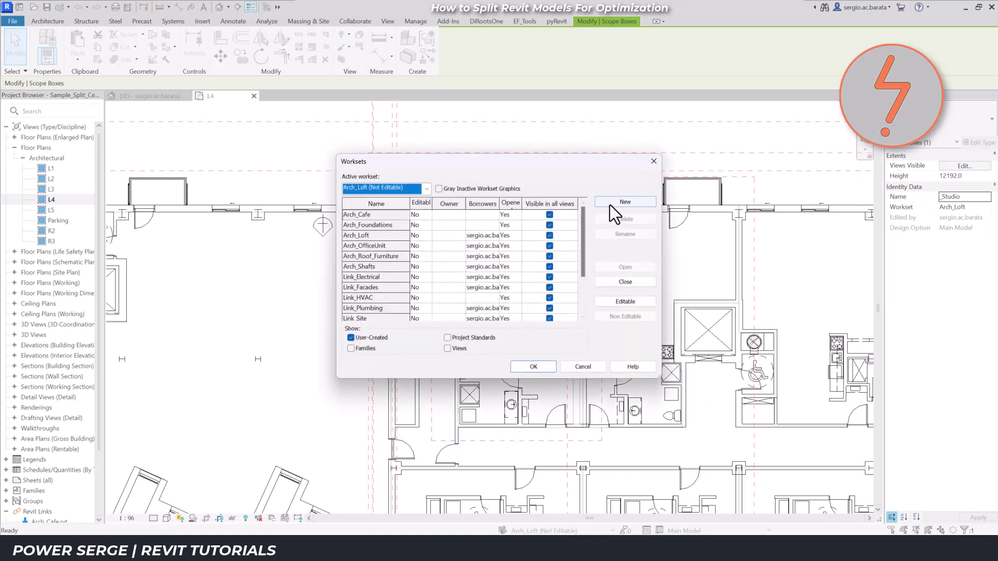
{"action": "left_click", "coordinate": [611, 204]}
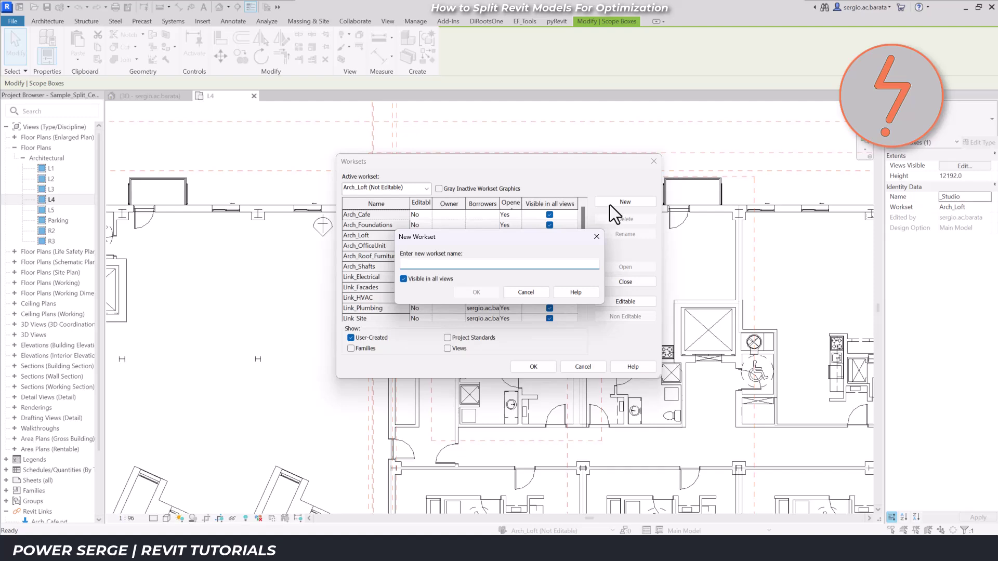
{"action": "type", "text": "_Studio"}
{"action": "left_click", "coordinate": [486, 292]}
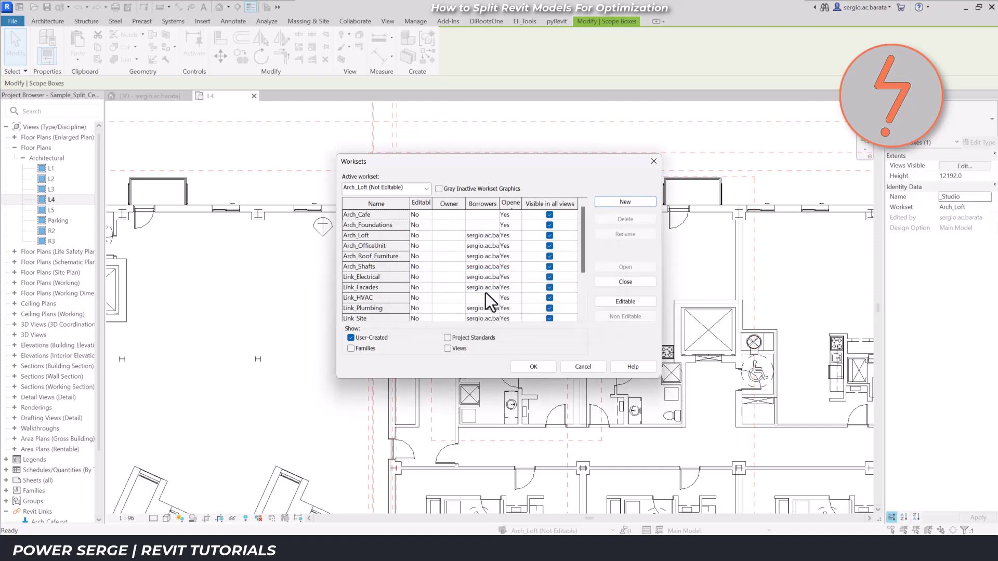
{"action": "scroll", "coordinate": [485, 292], "scroll_direction": "down", "scroll_amount": 2}
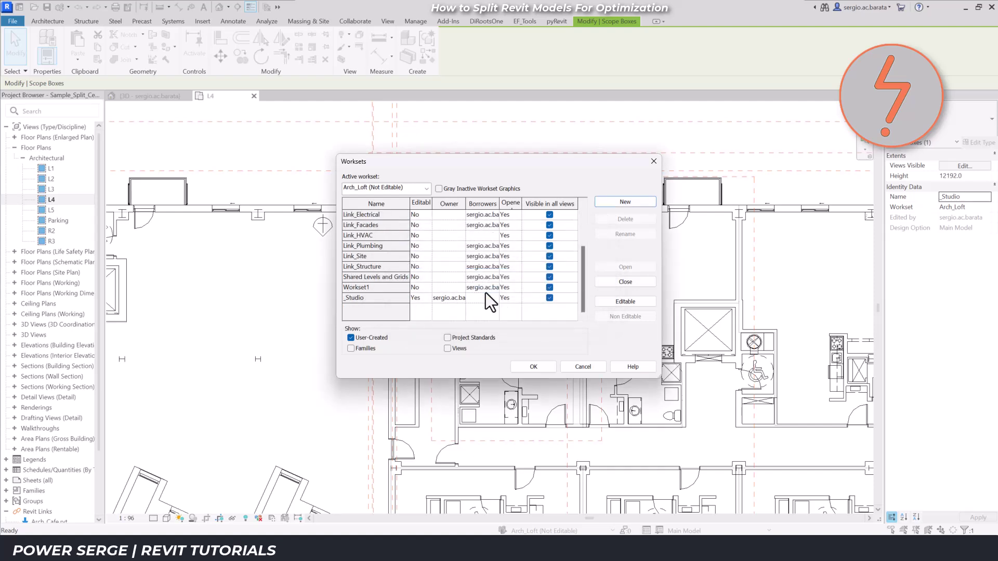
{"action": "left_click", "coordinate": [531, 365]}
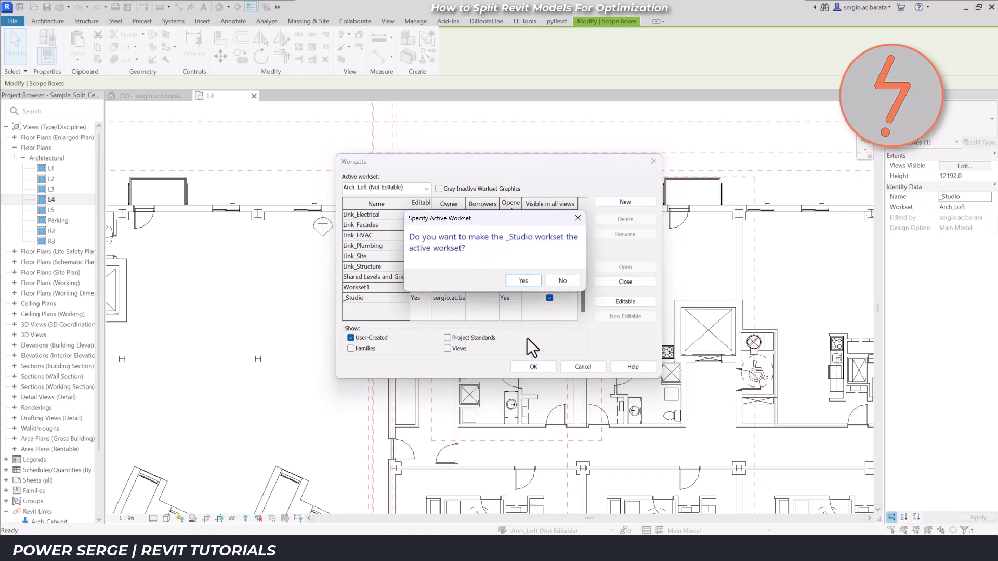
{"action": "left_click", "coordinate": [525, 283]}
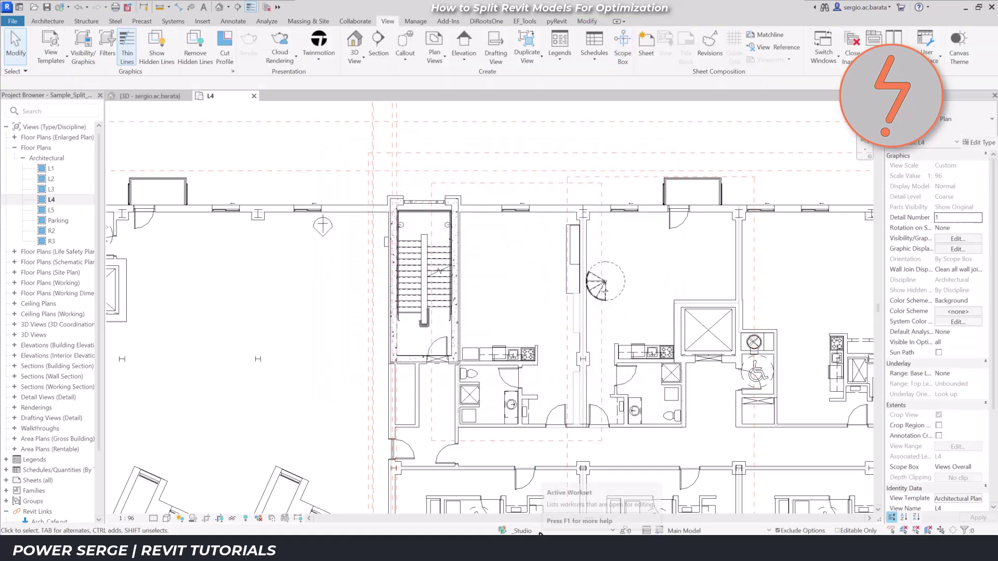
Step: Put the _Studio scope box on the _Studio workset and colour the view by workset
{"action": "left_click", "coordinate": [549, 447]}
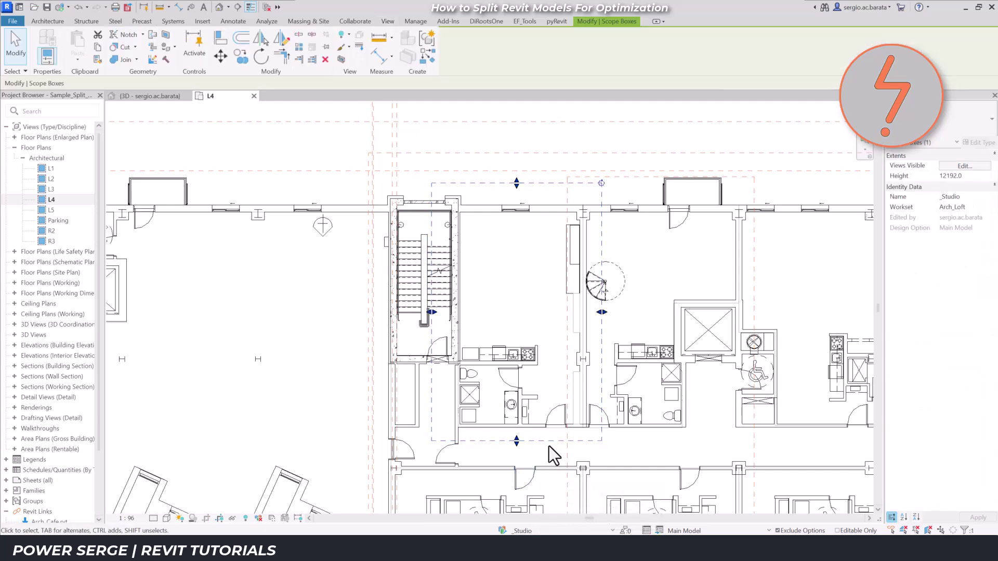
{"action": "left_click", "coordinate": [978, 208]}
{"action": "left_click", "coordinate": [987, 207]}
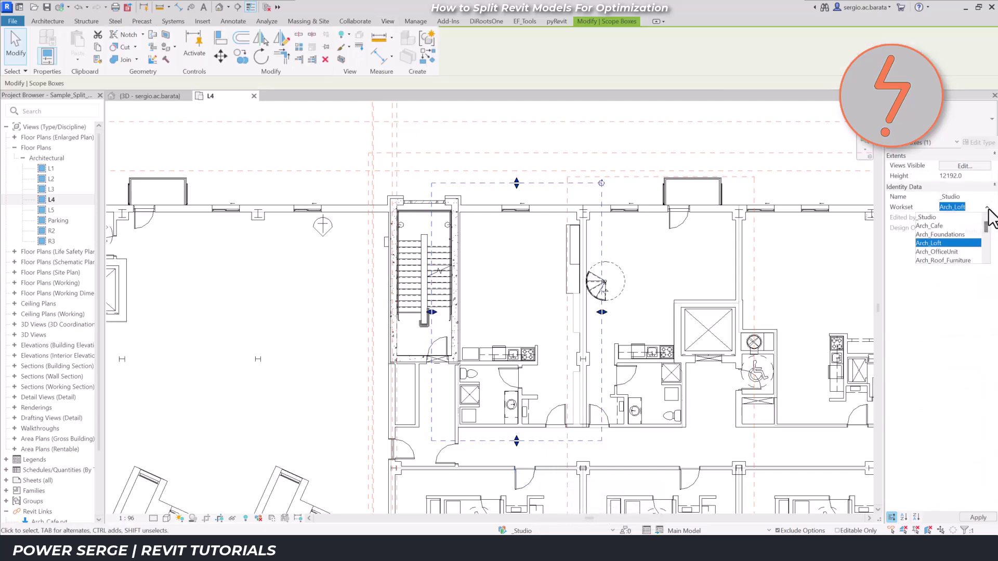
{"action": "left_click", "coordinate": [970, 217]}
{"action": "key", "text": "Escape"}
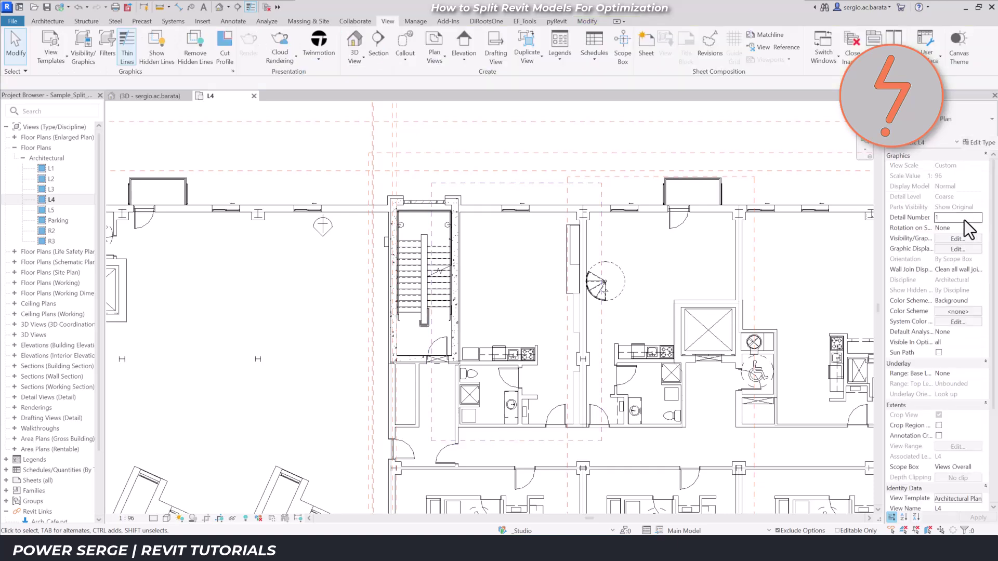
{"action": "left_click", "coordinate": [259, 519]}
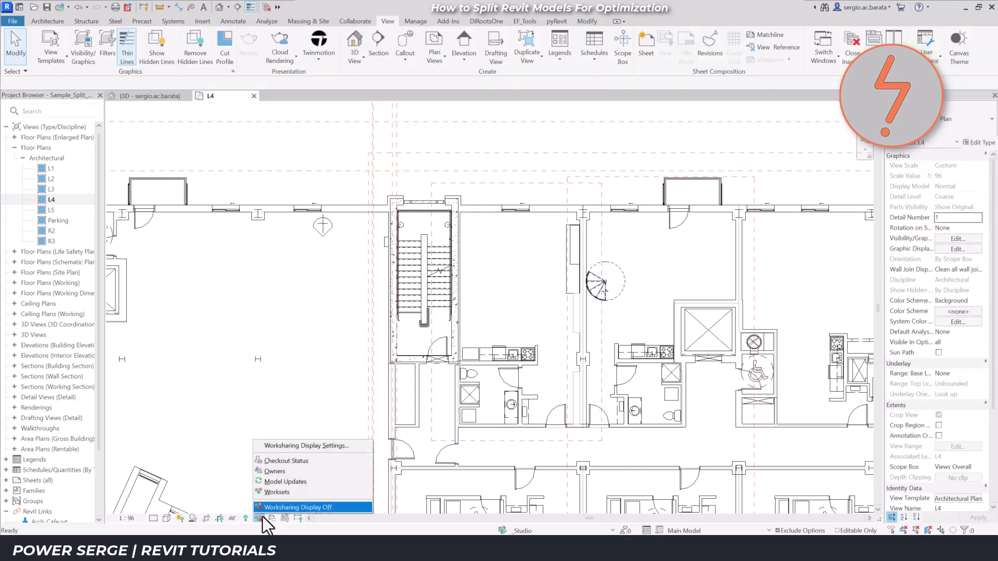
{"action": "left_click", "coordinate": [277, 492]}
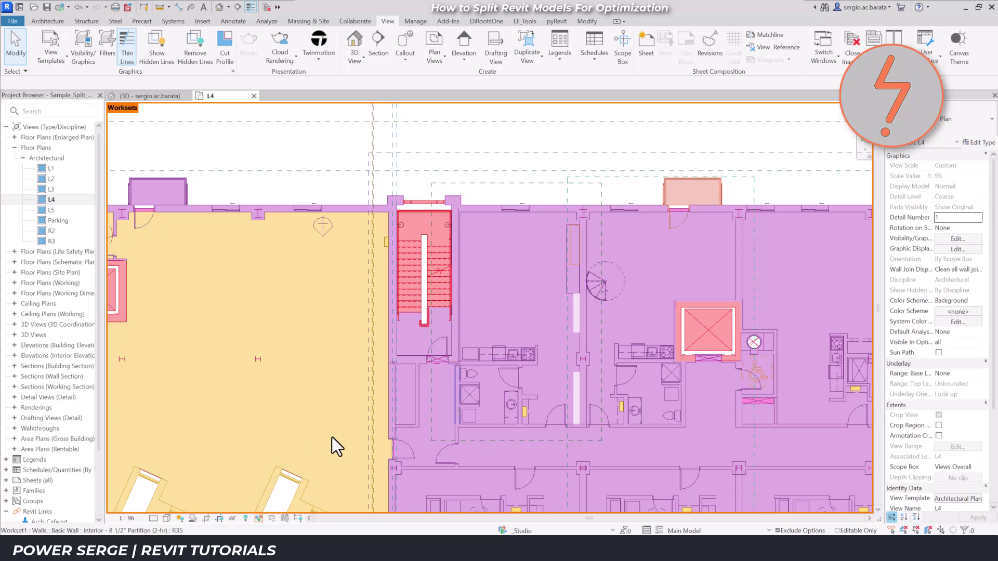
Step: Move the studio's furniture model group onto the _Studio workset
{"action": "left_click", "coordinate": [469, 411]}
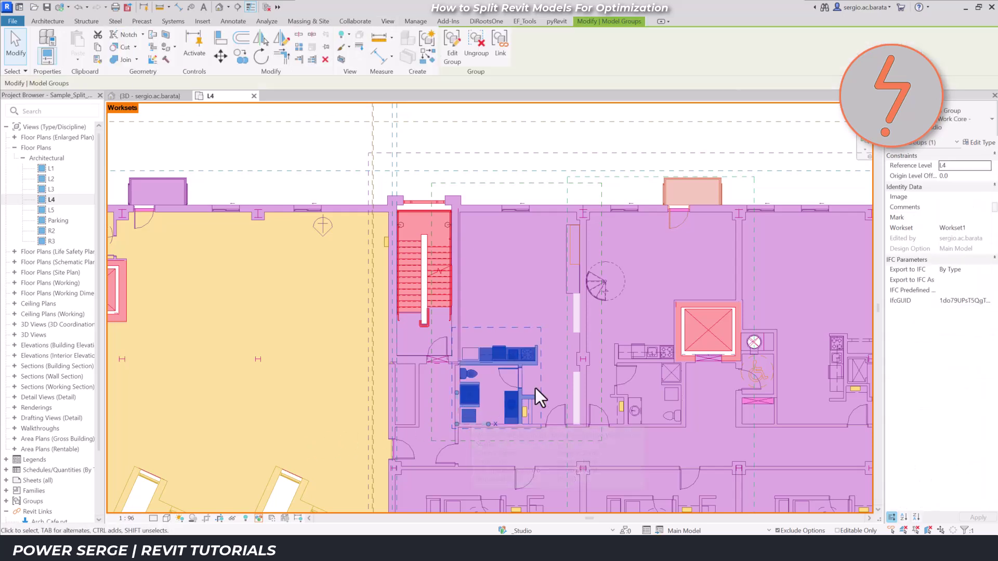
{"action": "left_click", "coordinate": [977, 229]}
{"action": "left_click", "coordinate": [986, 228]}
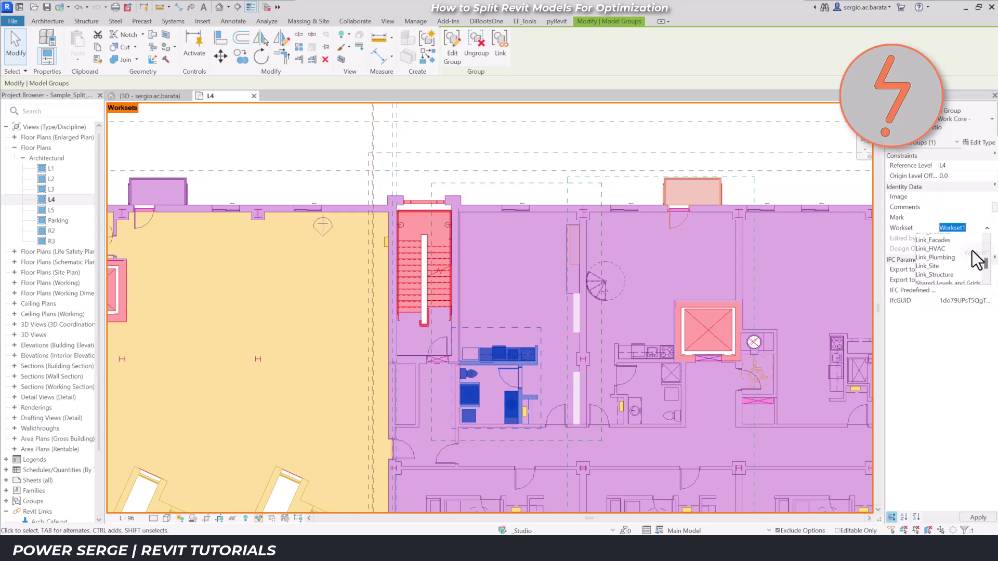
{"action": "left_click", "coordinate": [957, 244]}
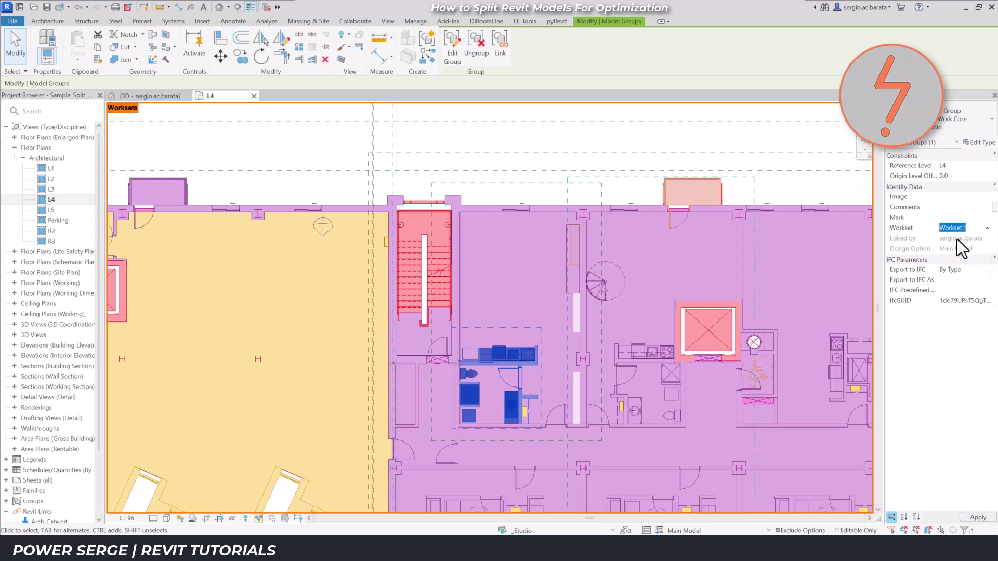
{"action": "left_click", "coordinate": [547, 310]}
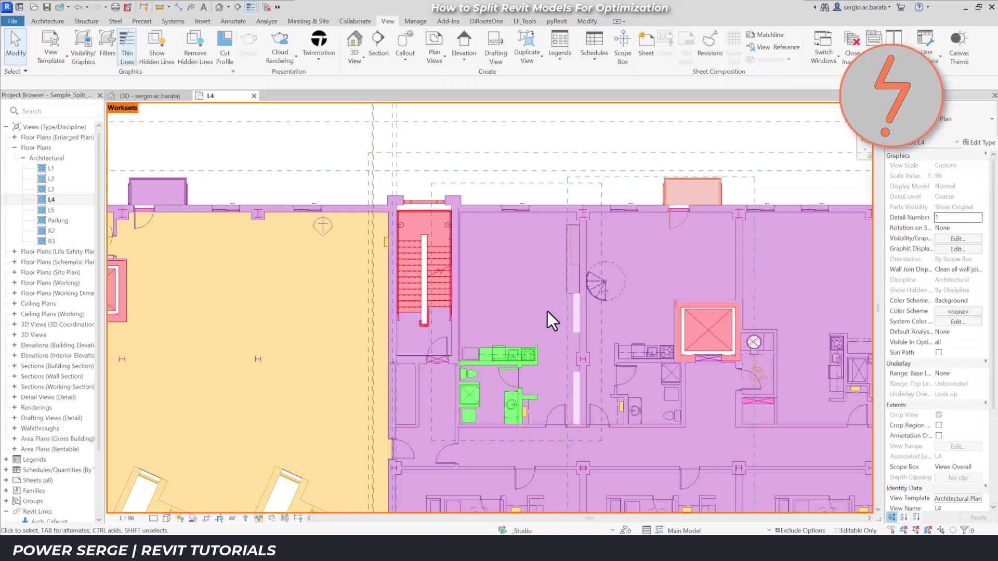
Step: Move the closet wall, shelving, rod shelf and corridor walls onto the _Studio workset
{"action": "left_click", "coordinate": [536, 424]}
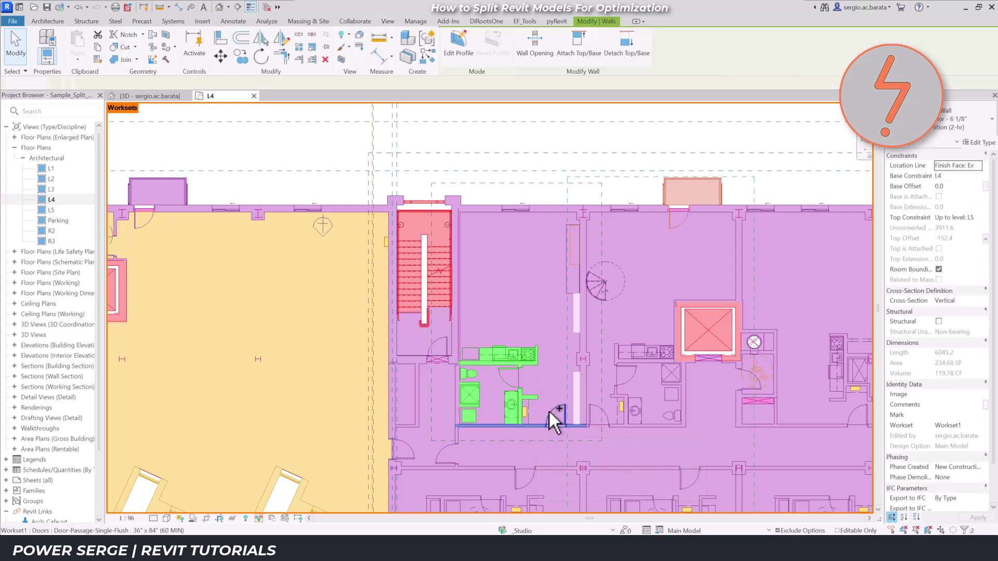
{"action": "left_click", "coordinate": [587, 394], "text": "ctrl"}
{"action": "left_click", "coordinate": [585, 374], "text": "ctrl"}
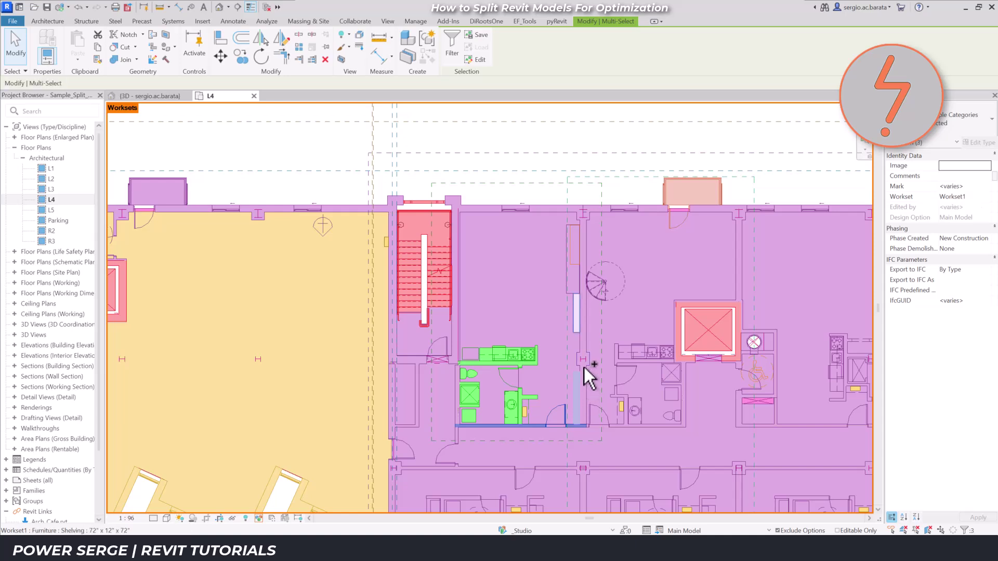
{"action": "left_click", "coordinate": [579, 322], "text": "ctrl"}
{"action": "left_click", "coordinate": [577, 254], "text": "ctrl"}
{"action": "left_click", "coordinate": [569, 272], "text": "ctrl"}
{"action": "left_click", "coordinate": [589, 240], "text": "ctrl"}
{"action": "left_click", "coordinate": [947, 197]}
{"action": "left_click", "coordinate": [987, 197]}
{"action": "left_click", "coordinate": [956, 207]}
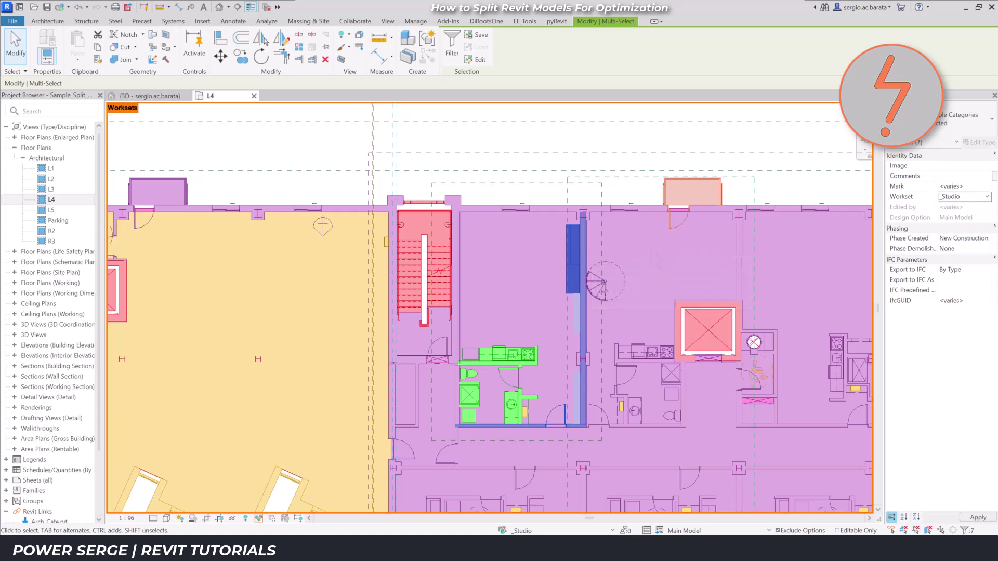
{"action": "key", "text": "Escape"}
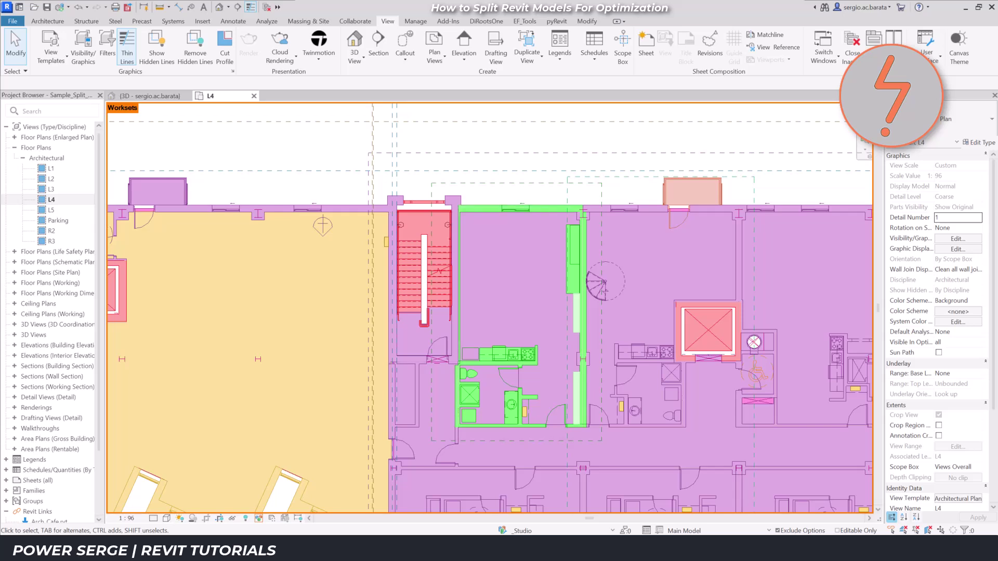
Step: Move the studio's main floor and bathroom floor onto _Studio, then open the 3D view
{"action": "left_click", "coordinate": [555, 426]}
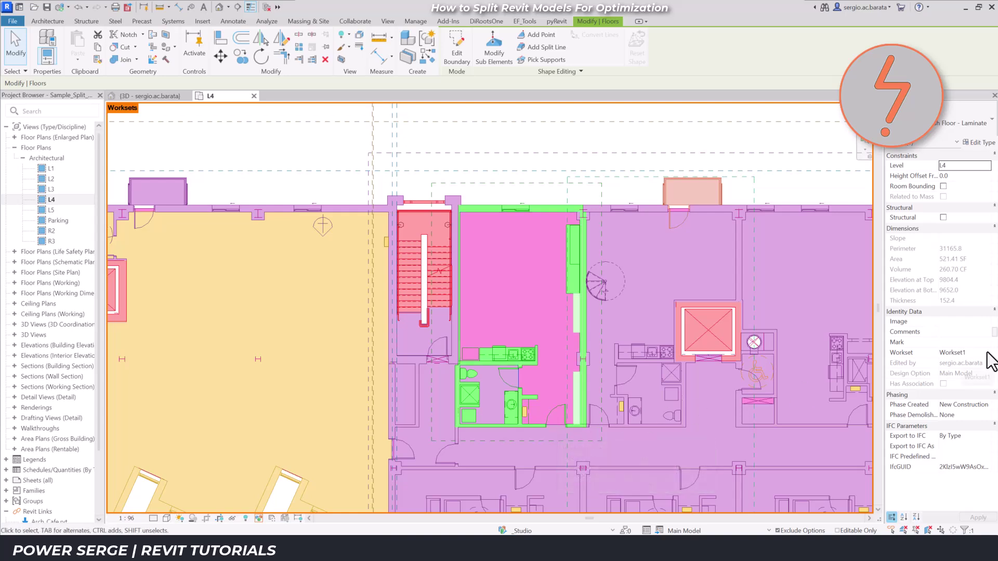
{"action": "left_click", "coordinate": [961, 353]}
{"action": "scroll", "coordinate": [969, 363], "scroll_direction": "up", "scroll_amount": 2}
{"action": "left_click", "coordinate": [944, 363]}
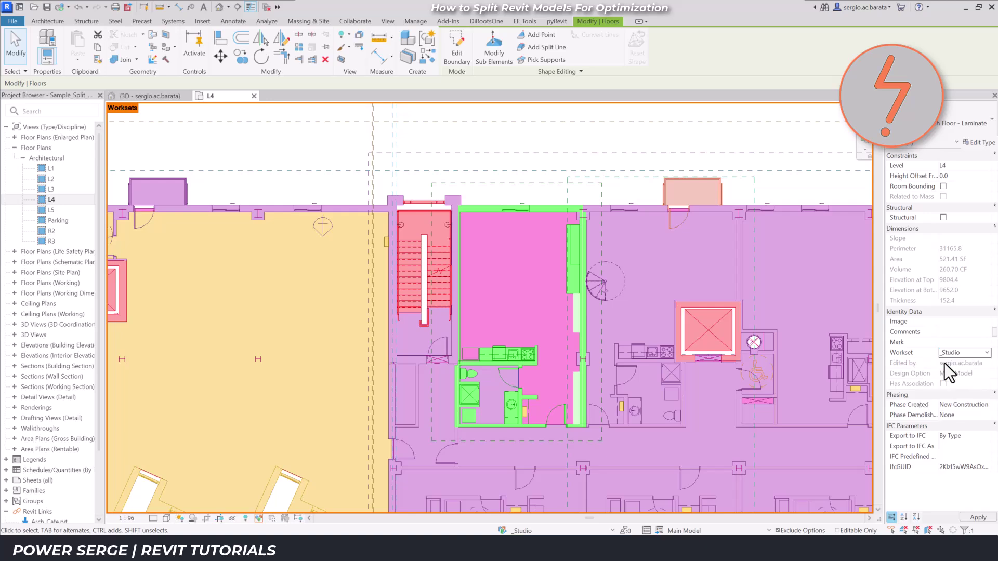
{"action": "key", "text": "Escape"}
{"action": "key", "text": "Tab"}
{"action": "key", "text": "Tab"}
{"action": "key", "text": "Tab"}
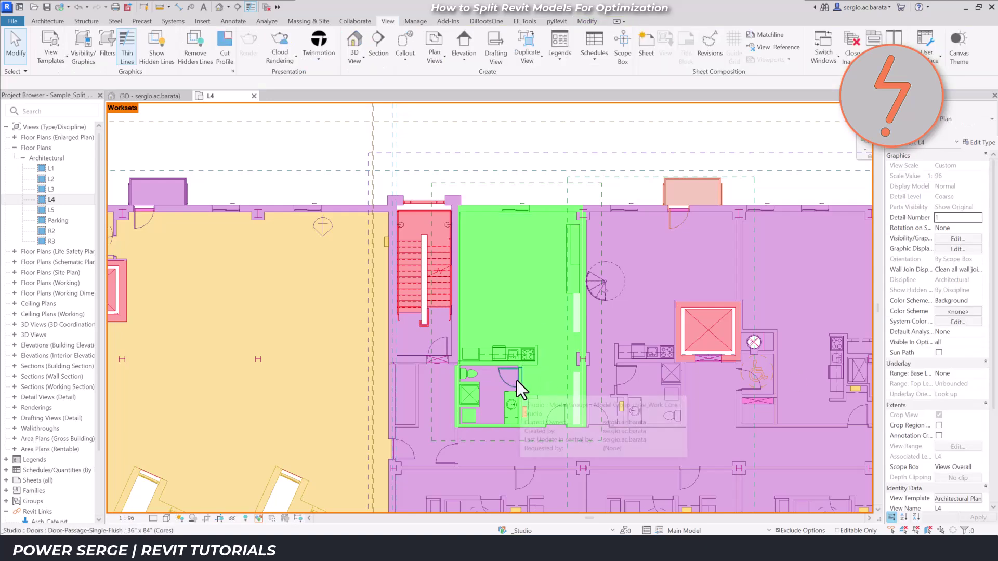
{"action": "key", "text": "Tab"}
{"action": "left_click", "coordinate": [517, 381]}
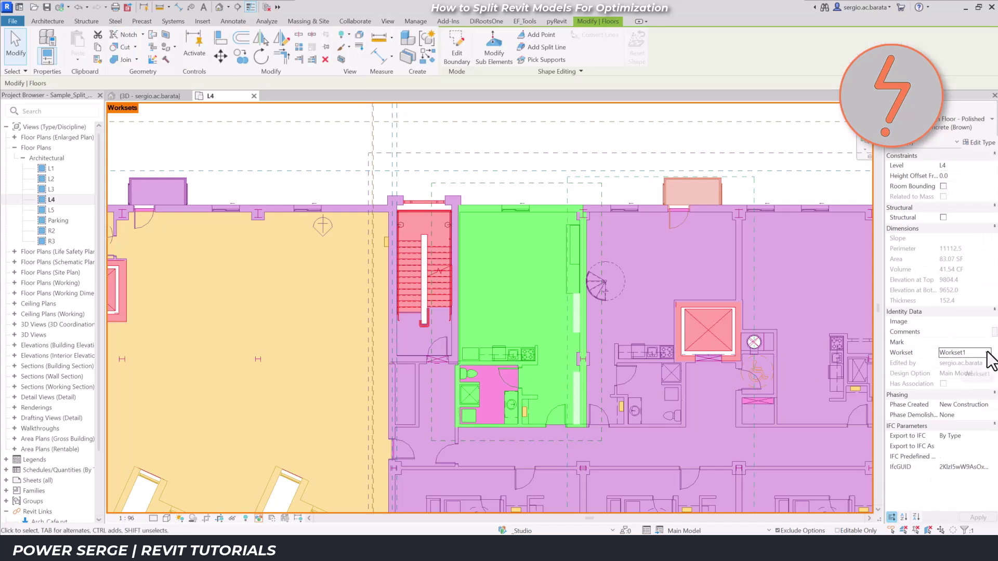
{"action": "left_click", "coordinate": [948, 354]}
{"action": "left_click", "coordinate": [948, 366]}
{"action": "key", "text": "Escape"}
{"action": "left_click", "coordinate": [156, 96]}
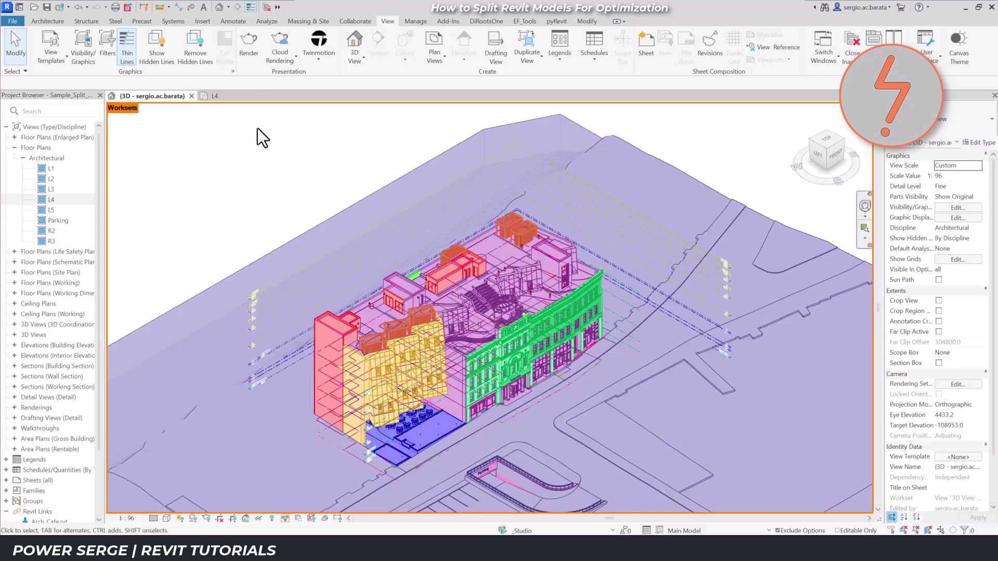
Step: Set the 3D view's Scope Box to Studio and zoom in on the cropped studio block
{"action": "left_click", "coordinate": [957, 353]}
{"action": "left_click", "coordinate": [978, 353]}
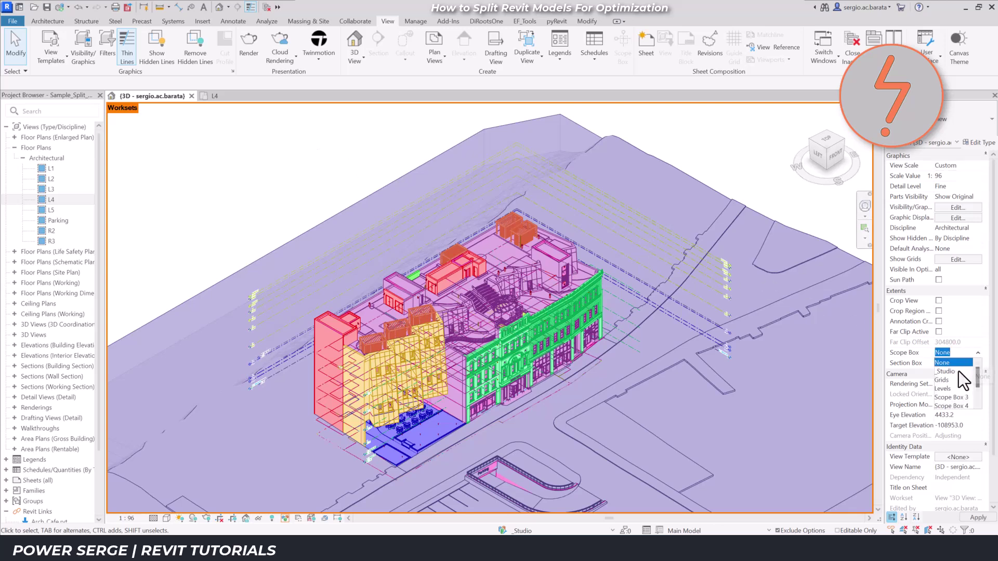
{"action": "left_click", "coordinate": [953, 371]}
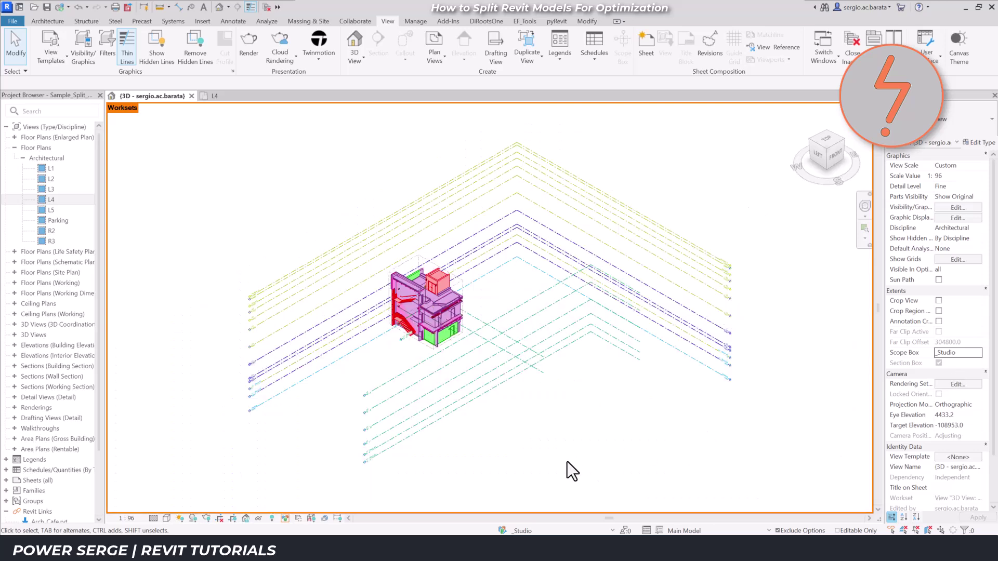
{"action": "right_click", "coordinate": [566, 462]}
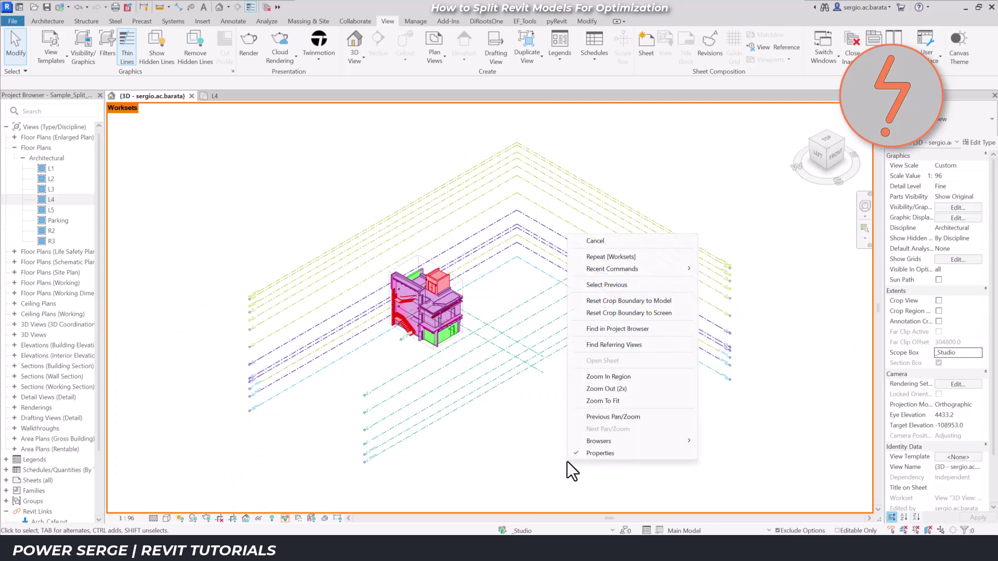
{"action": "left_click", "coordinate": [595, 378]}
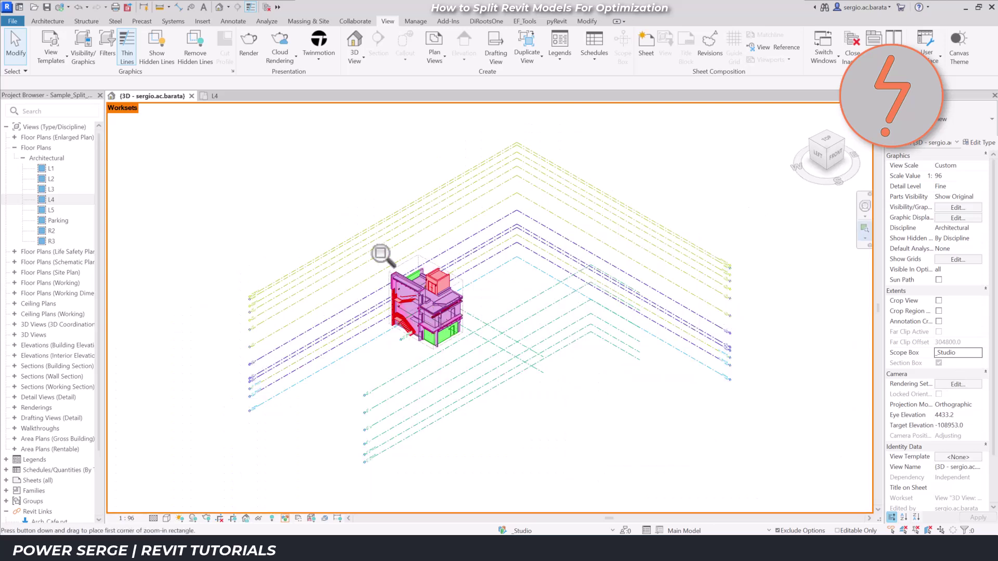
{"action": "left_click_drag", "start_coordinate": [357, 234], "coordinate": [496, 359]}
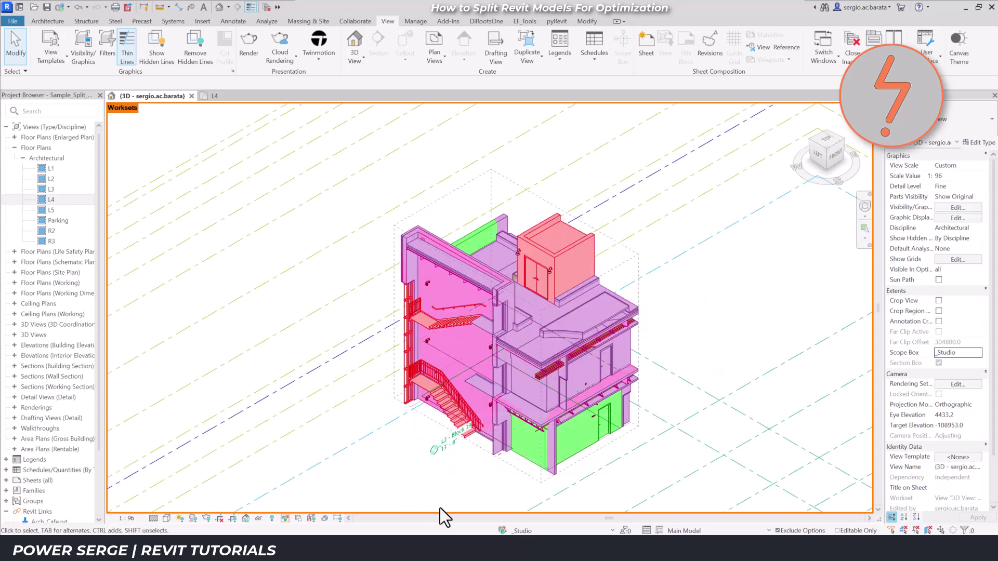
Step: Close all worksets from Arch_Cafe through Workset1 except _Studio, then box-select the remaining studio elements
{"action": "left_click", "coordinate": [502, 530]}
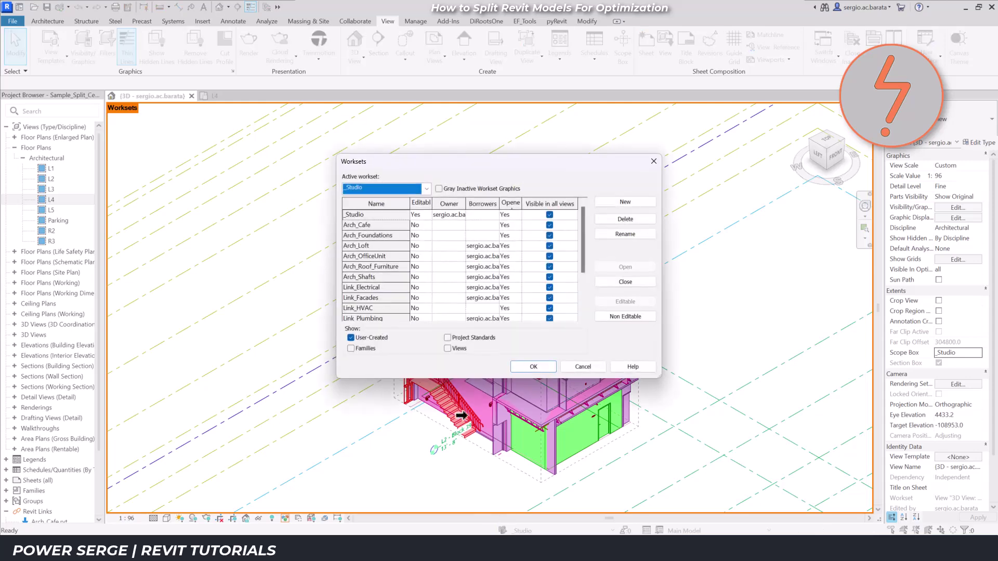
{"action": "left_click", "coordinate": [384, 225]}
{"action": "scroll", "coordinate": [386, 226], "scroll_direction": "down", "scroll_amount": 2}
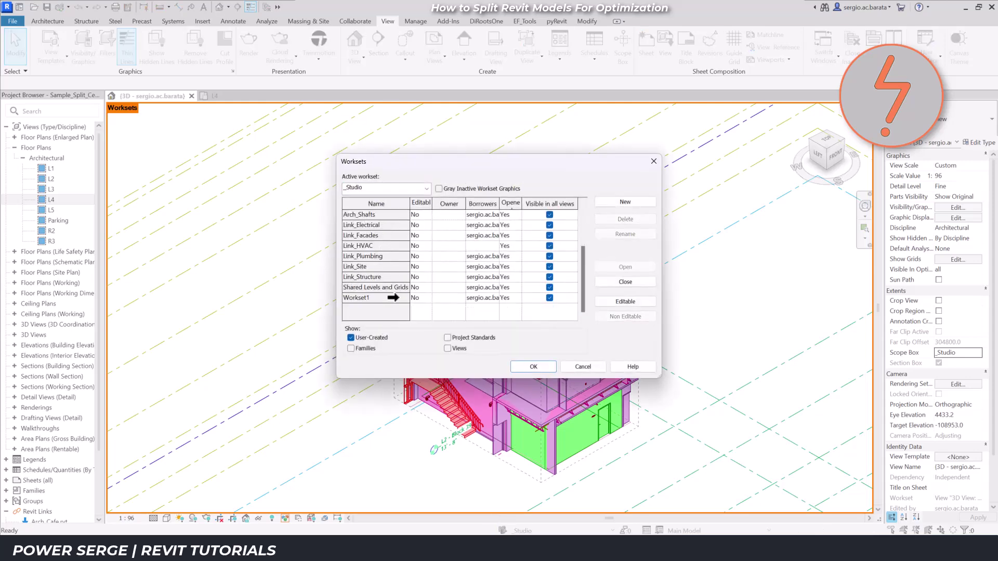
{"action": "left_click", "coordinate": [393, 297], "text": "shift"}
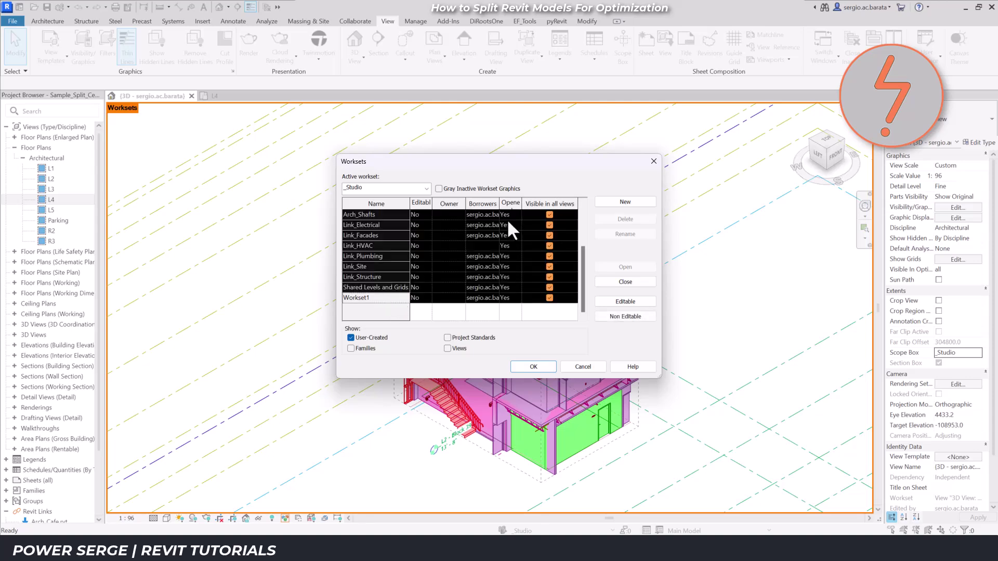
{"action": "left_click", "coordinate": [621, 283]}
{"action": "scroll", "coordinate": [526, 219], "scroll_direction": "up", "scroll_amount": 2}
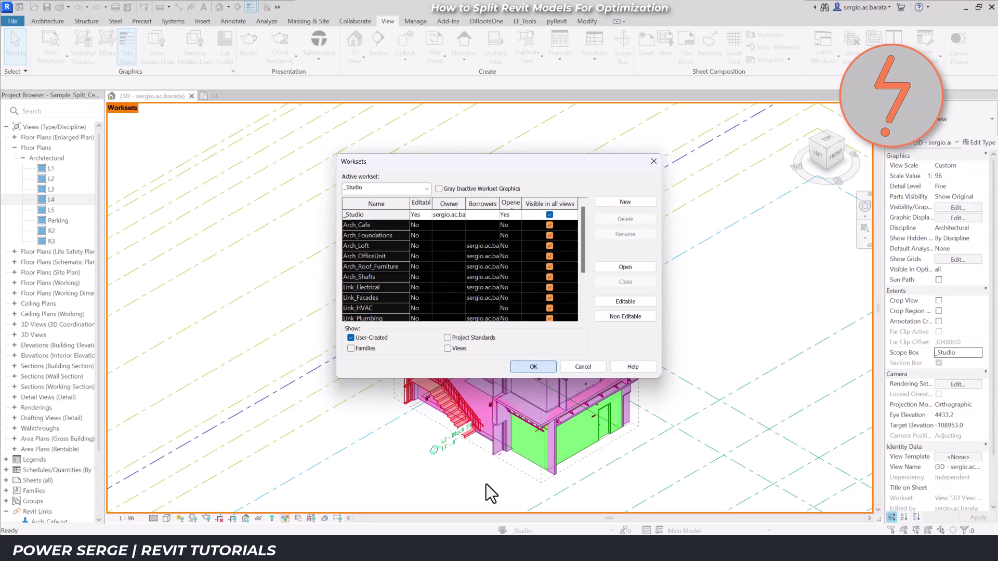
{"action": "key", "text": "Return"}
{"action": "left_click_drag", "start_coordinate": [335, 138], "coordinate": [724, 501]}
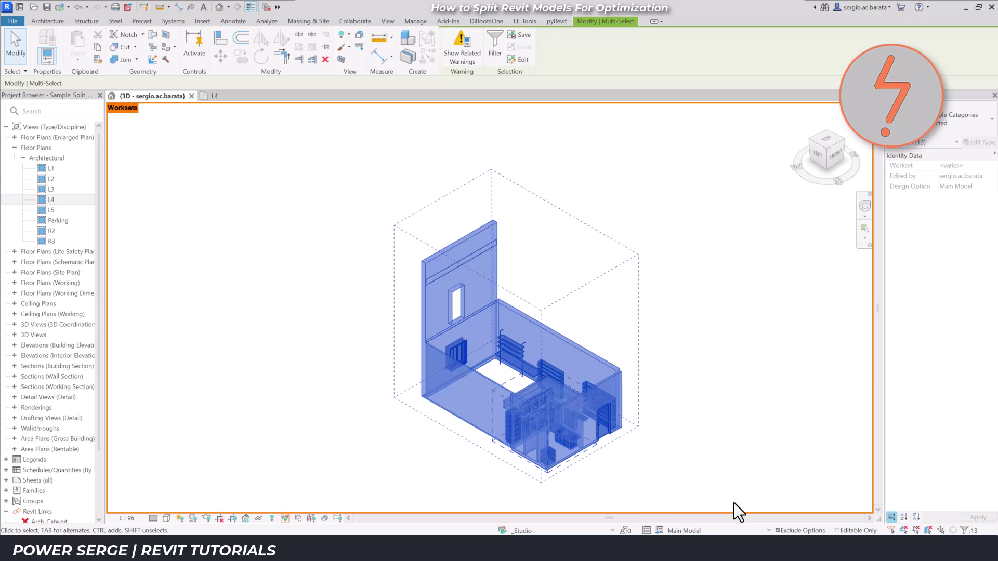
Step: Filter section boxes out of the selection, add the main and bathroom floors on L4, and return to 3D
{"action": "left_click", "coordinate": [963, 530]}
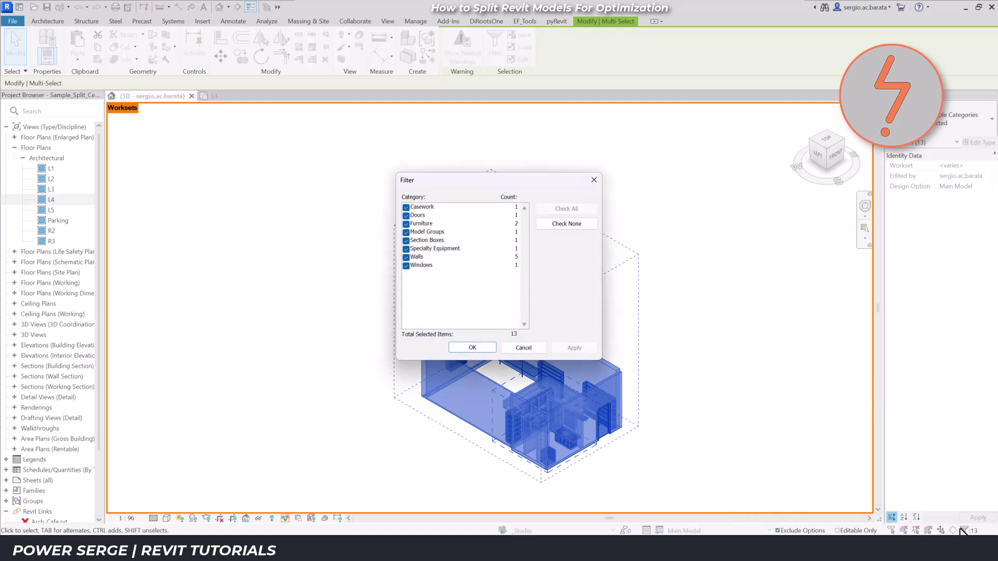
{"action": "left_click", "coordinate": [408, 241]}
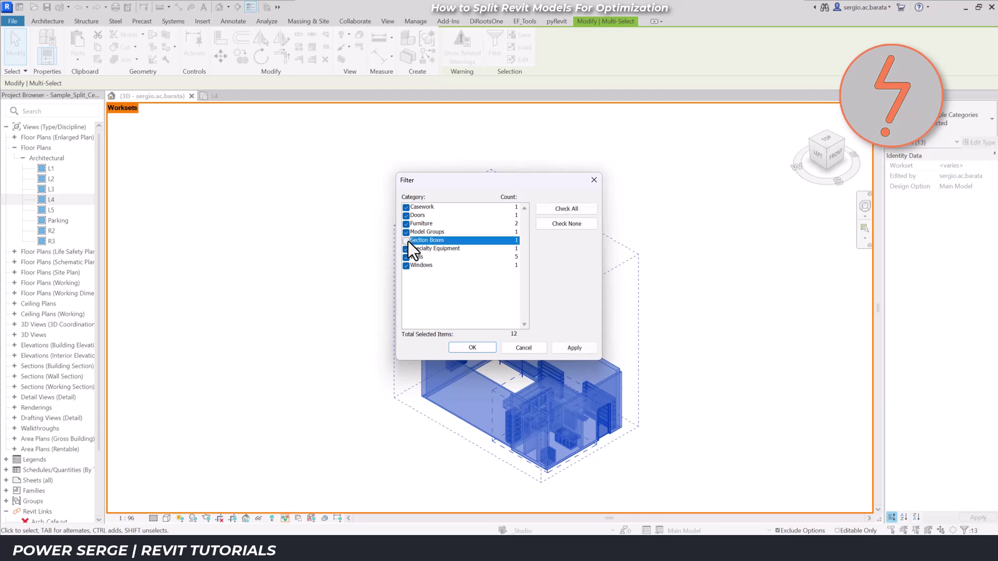
{"action": "left_click", "coordinate": [471, 347]}
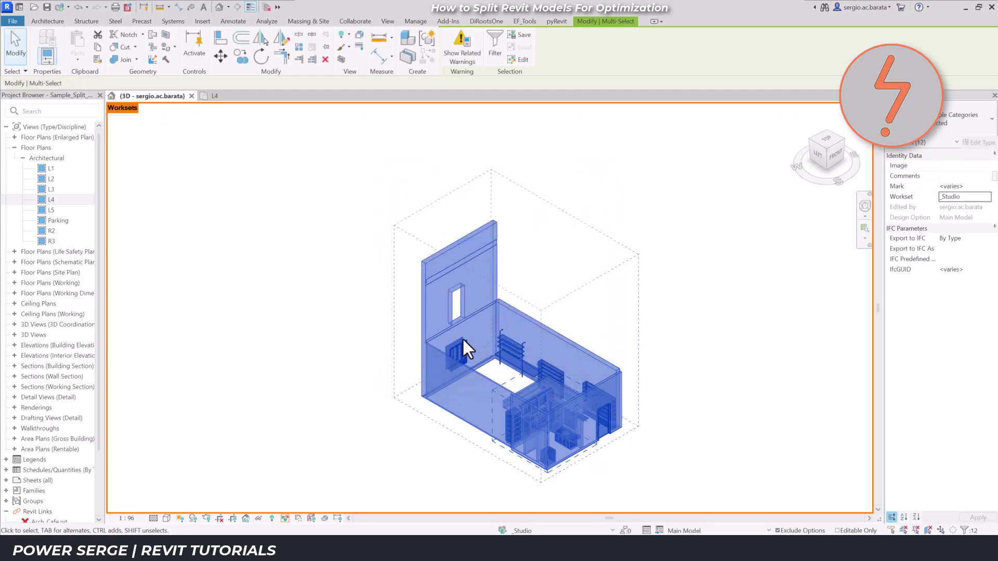
{"action": "left_click", "coordinate": [235, 98]}
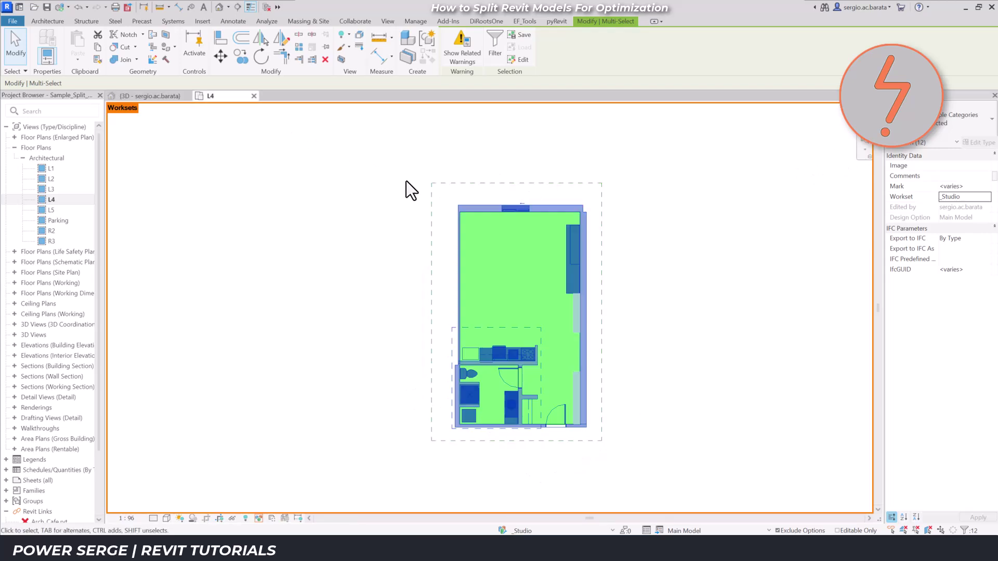
{"action": "left_click", "coordinate": [478, 215], "text": "ctrl"}
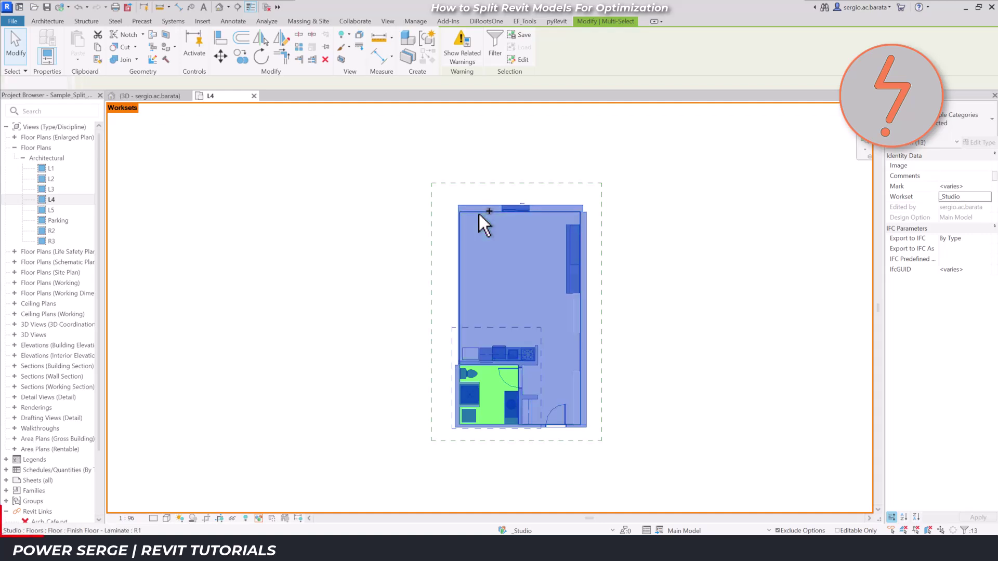
{"action": "left_click", "coordinate": [488, 371], "text": "ctrl"}
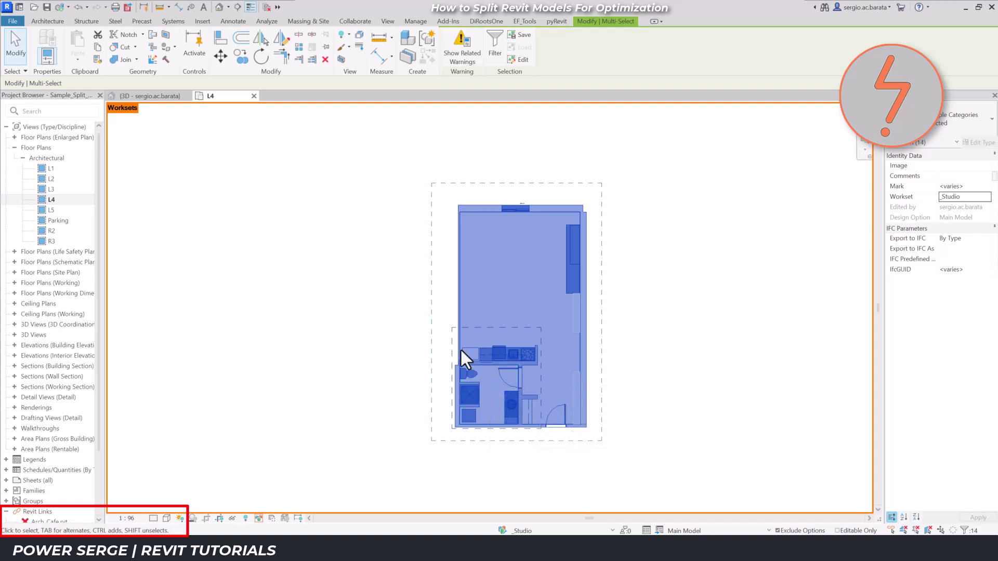
{"action": "left_click", "coordinate": [166, 99]}
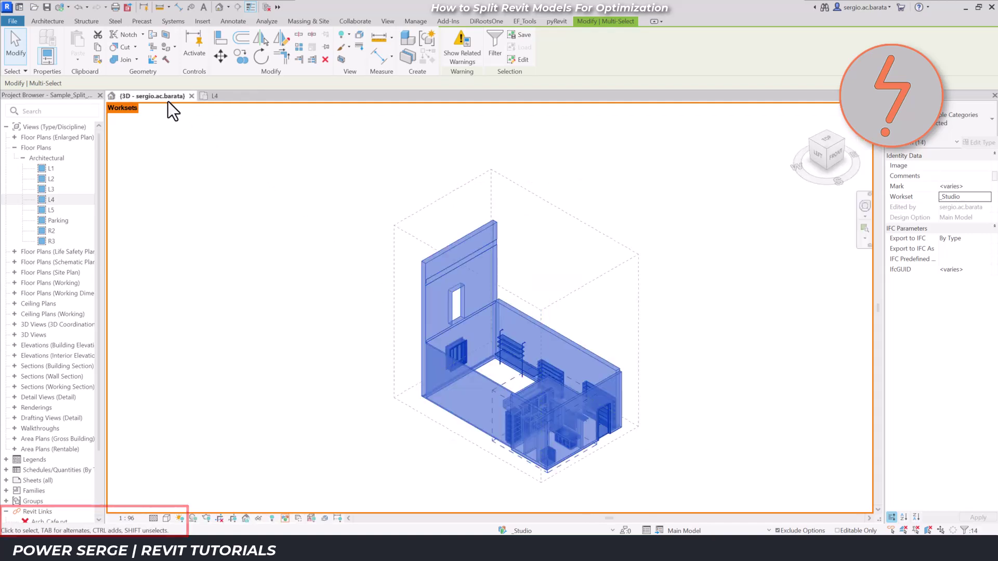
Step: Create a model group named '_Studio' from the selected walls, floors and furniture, then deselect it
{"action": "left_click", "coordinate": [430, 39]}
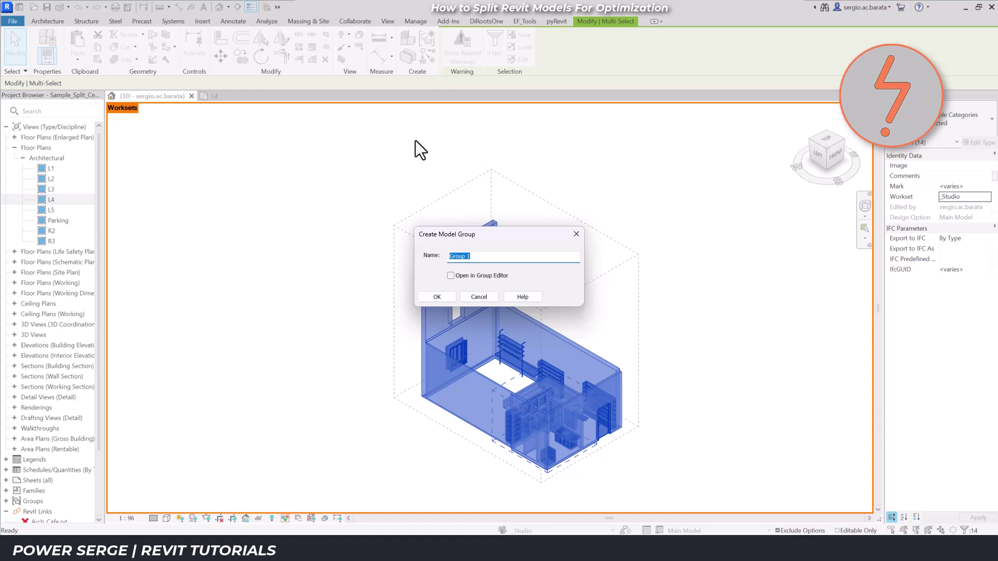
{"action": "type", "text": "_Studio"}
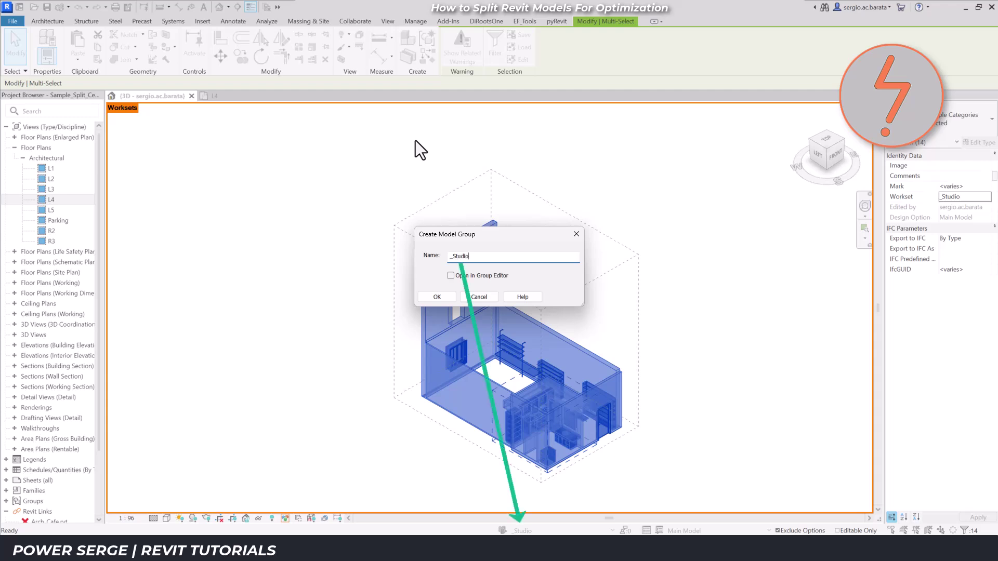
{"action": "left_click", "coordinate": [436, 297]}
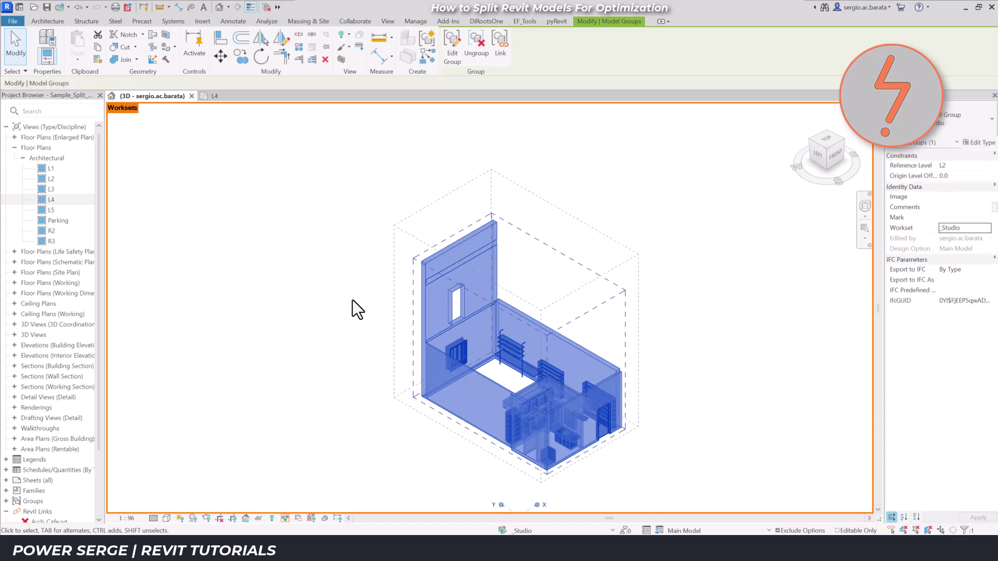
{"action": "left_click", "coordinate": [352, 301]}
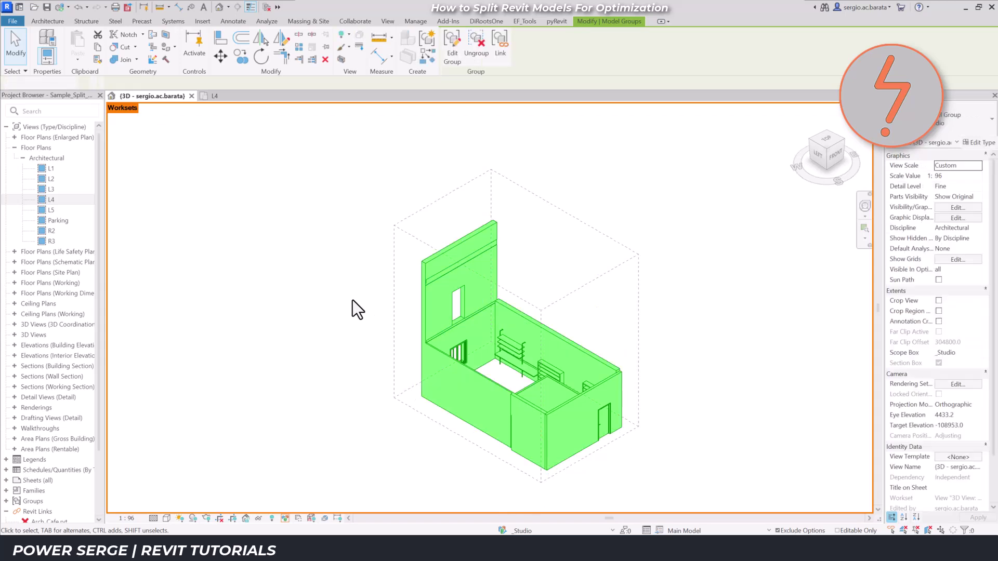
Step: Convert the _Studio group to a link, reviewing the dimensions to be deleted before accepting
{"action": "left_click", "coordinate": [421, 308]}
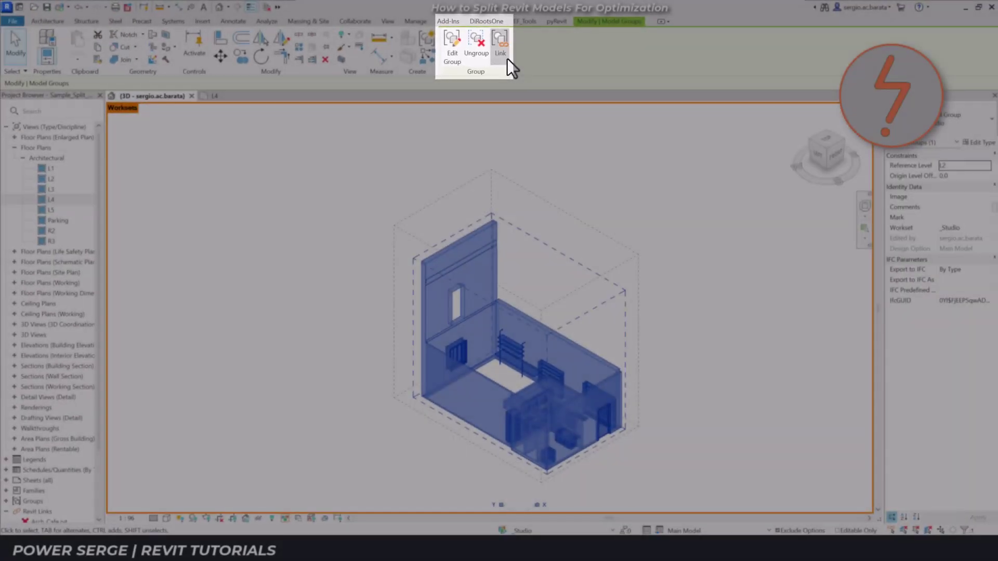
{"action": "left_click", "coordinate": [508, 68]}
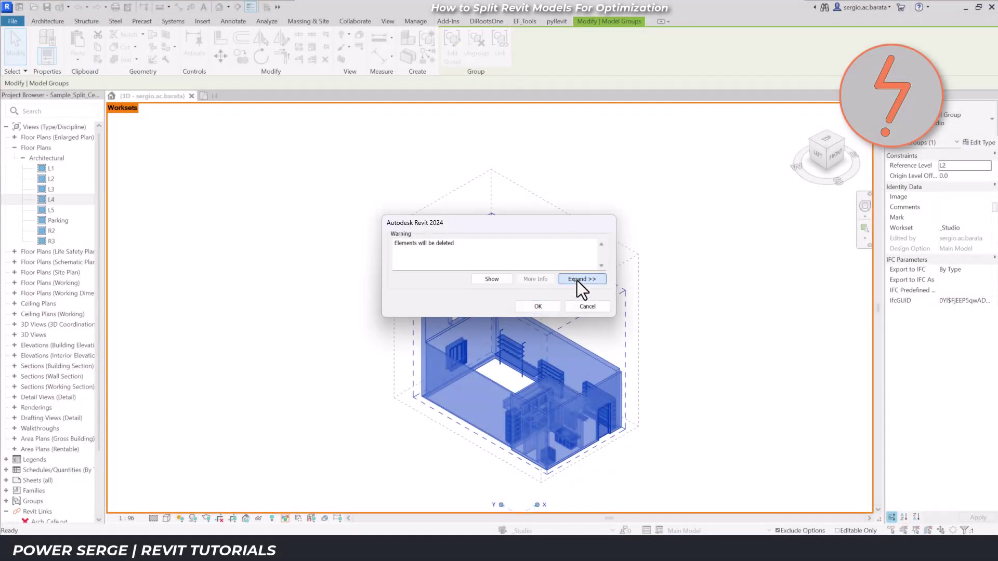
{"action": "left_click", "coordinate": [578, 280]}
{"action": "left_click", "coordinate": [414, 195]}
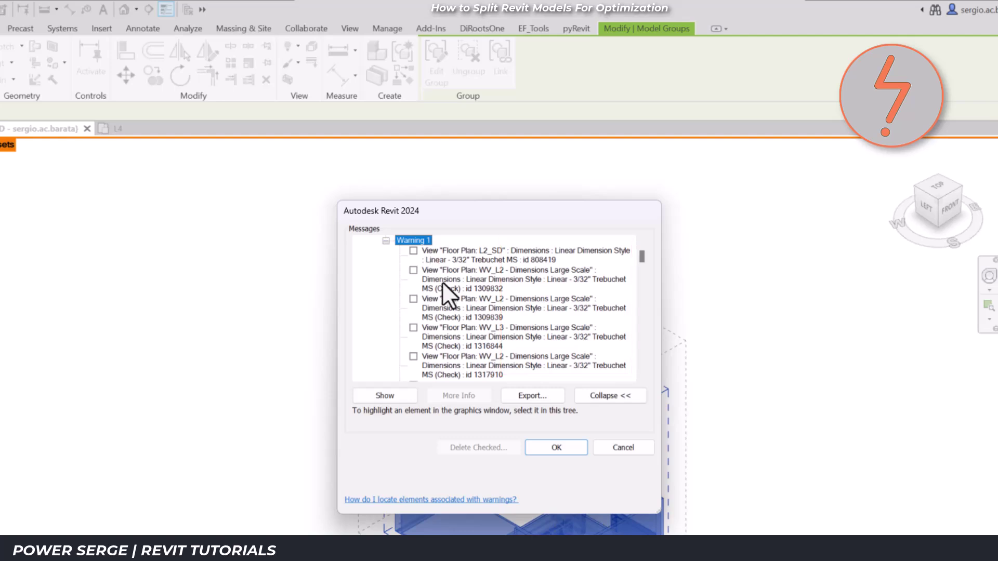
{"action": "left_click", "coordinate": [544, 451]}
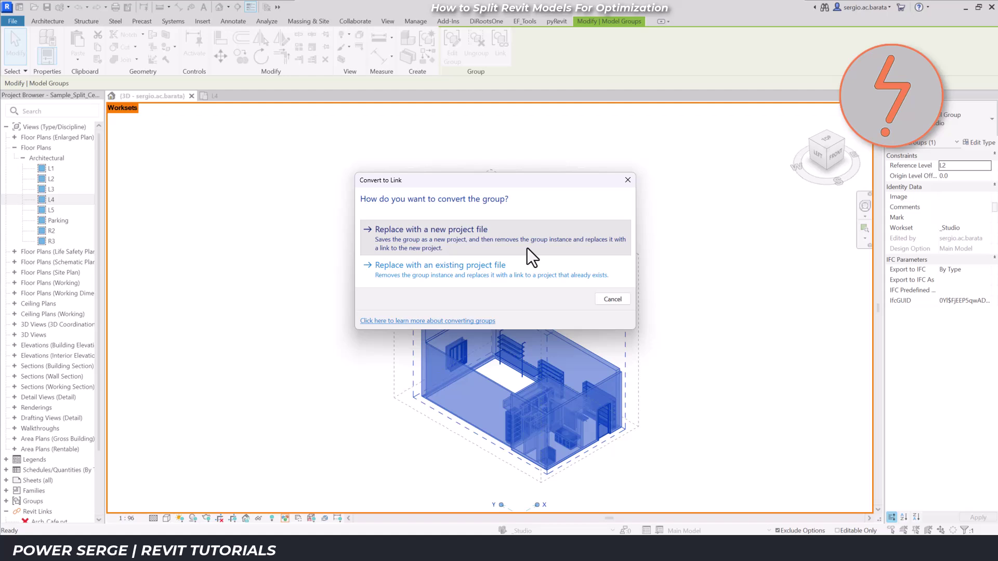
Step: Save the _Studio group as a new project file in _Exported-Groups under its own name, replacing it with a link
{"action": "left_click", "coordinate": [527, 248]}
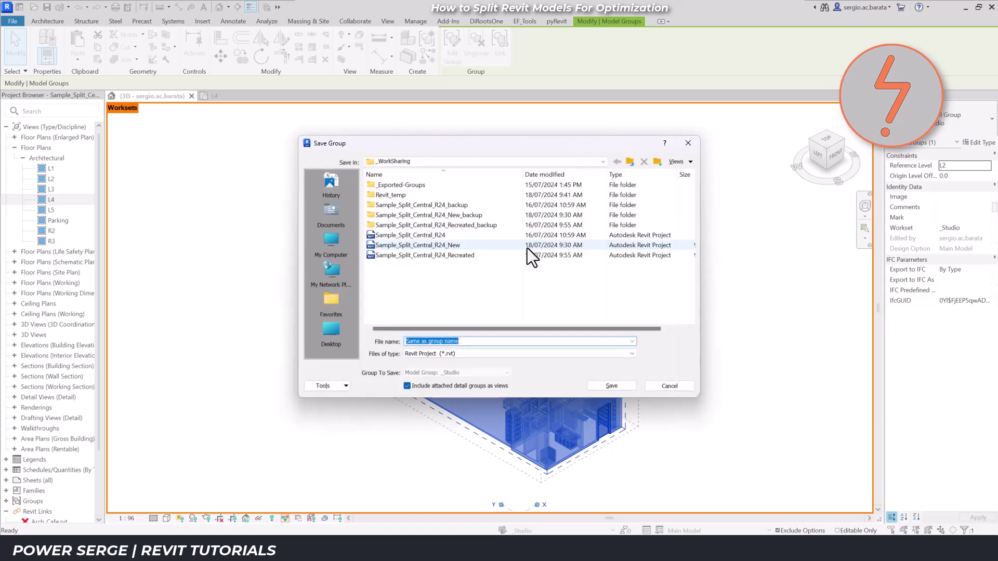
{"action": "double_click", "coordinate": [426, 185]}
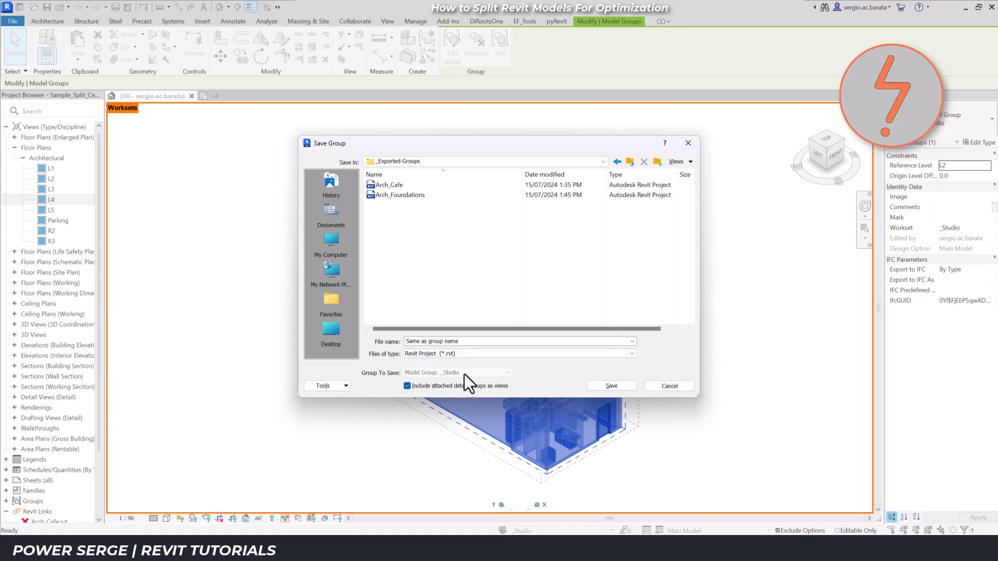
{"action": "left_click", "coordinate": [611, 385]}
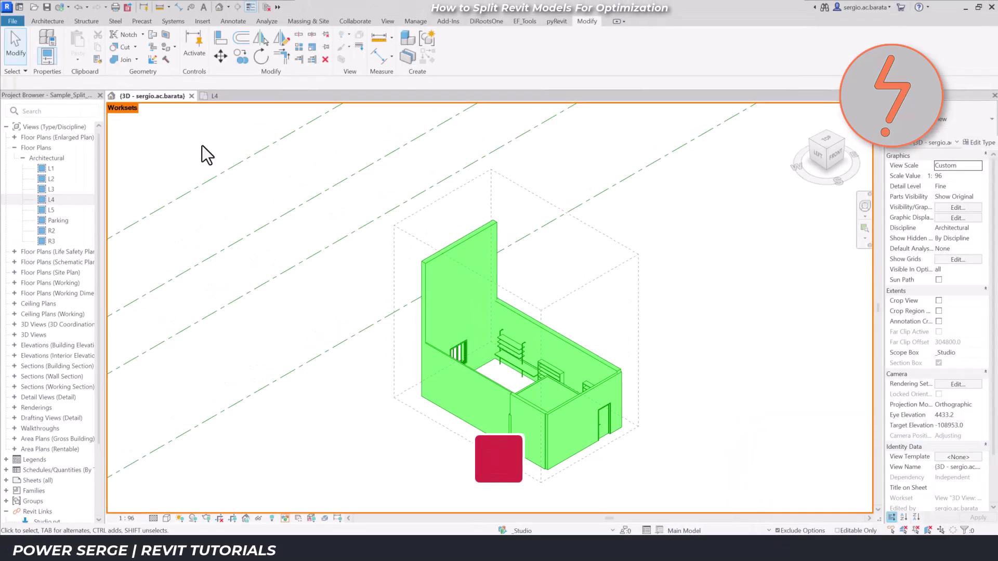
Step: Zoom to fit, compare the new _Studio.rvt link with Arch_Foundations.rvt, and bring up the Worksets dialog
{"action": "right_click", "coordinate": [202, 145]}
{"action": "left_click", "coordinate": [237, 312]}
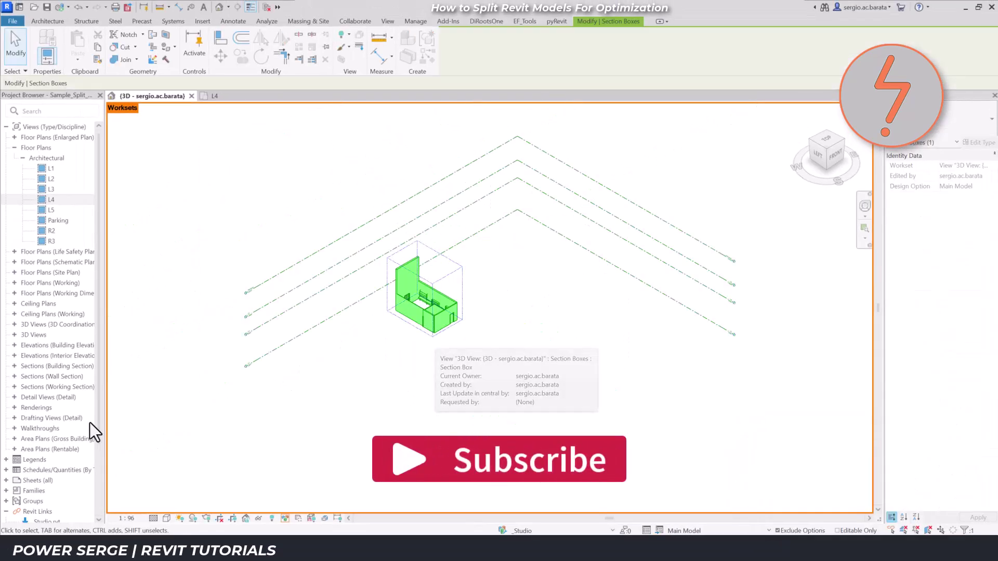
{"action": "scroll", "coordinate": [89, 423], "scroll_direction": "down", "scroll_amount": 3}
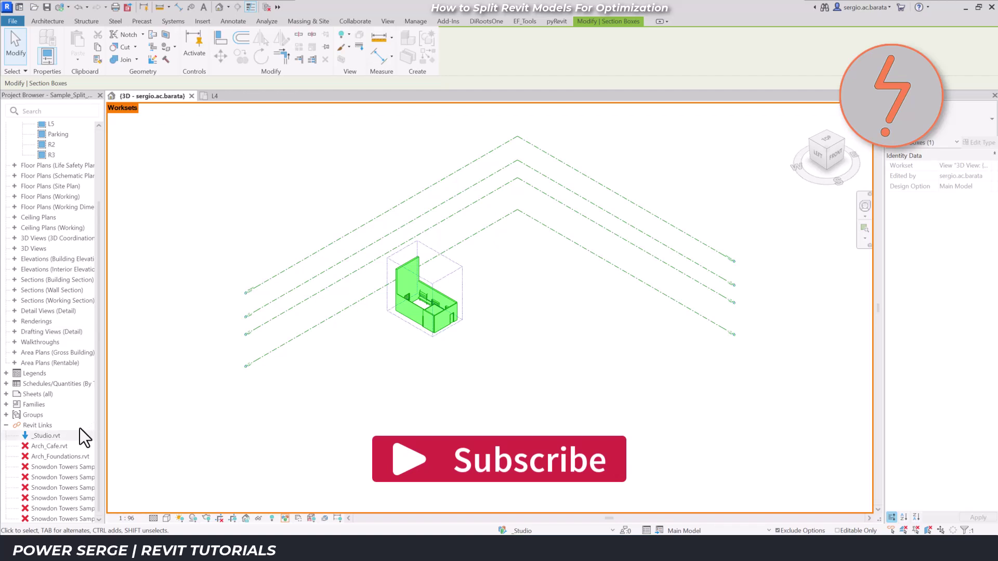
{"action": "left_click", "coordinate": [66, 436]}
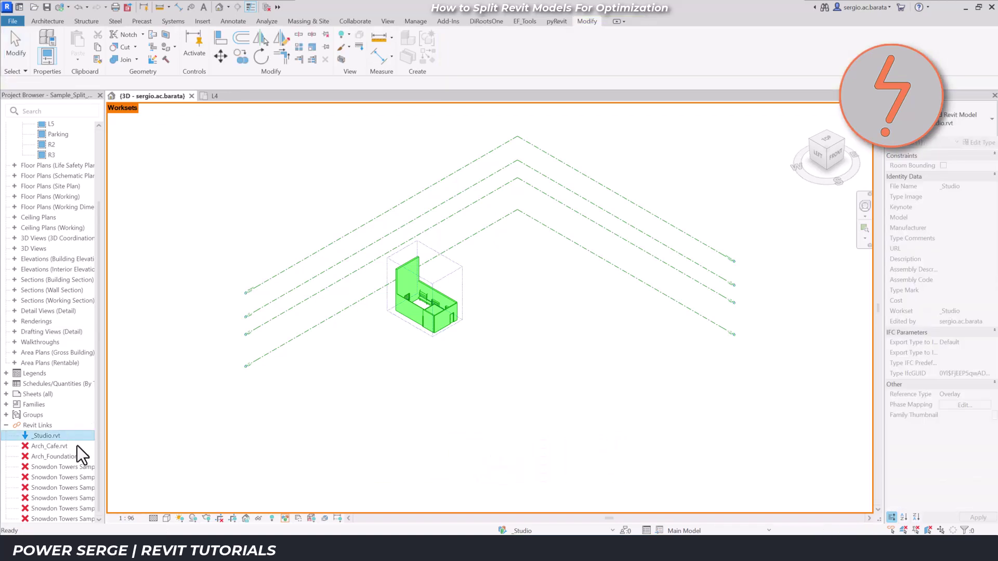
{"action": "left_click", "coordinate": [77, 451]}
{"action": "left_click", "coordinate": [62, 451]}
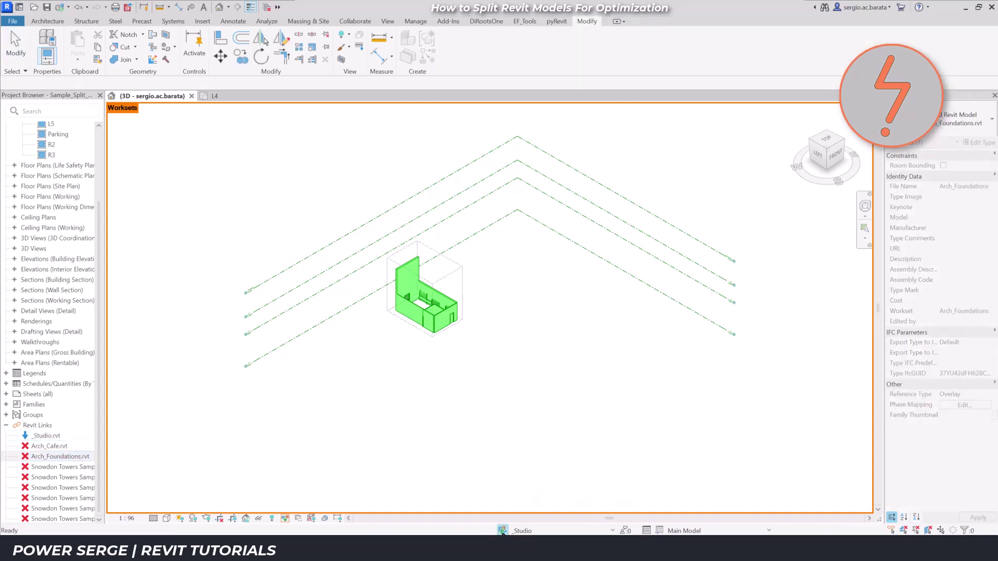
{"action": "left_click", "coordinate": [503, 530]}
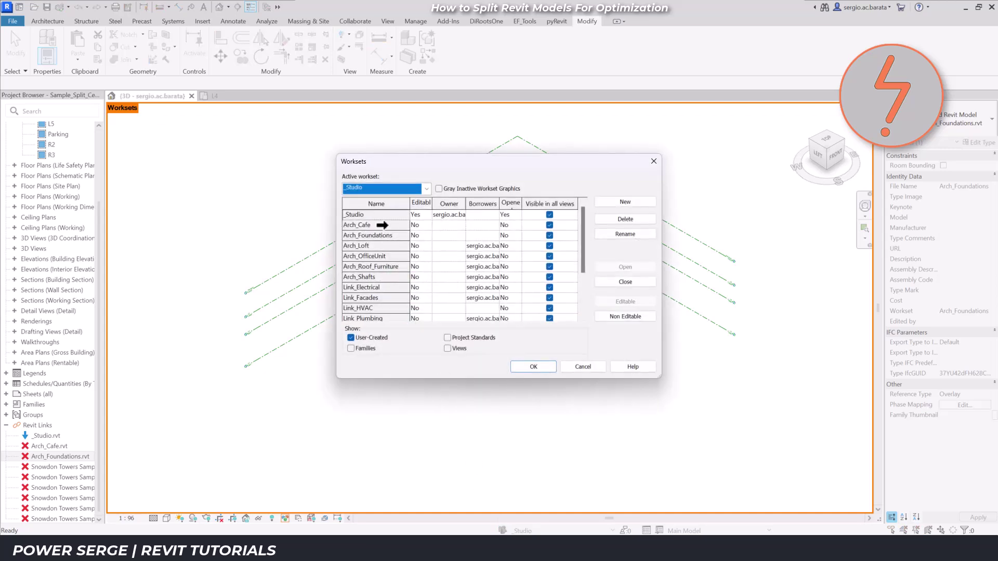
Step: Open all closed worksets from Arch_Cafe down to Workset1
{"action": "left_click", "coordinate": [382, 225]}
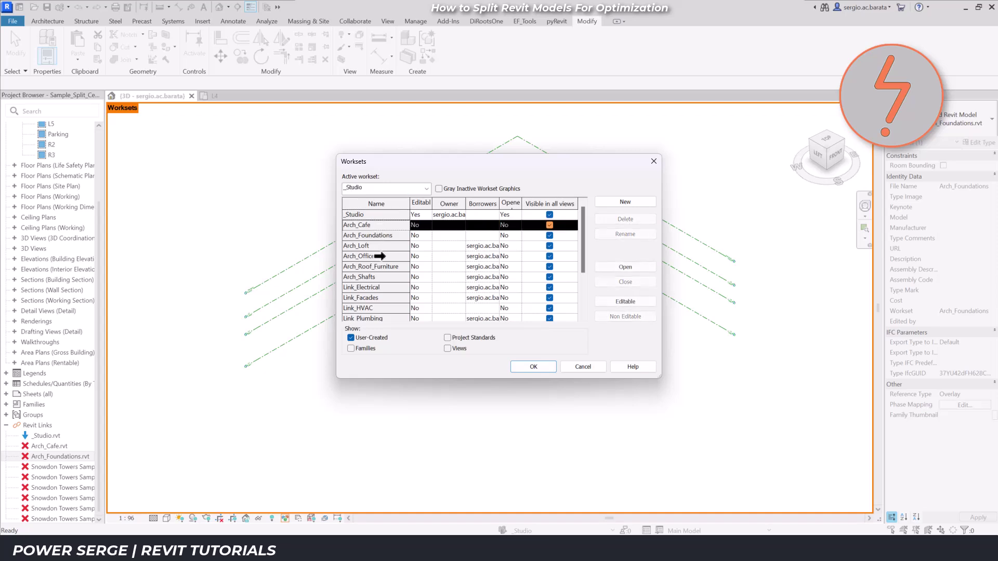
{"action": "scroll", "coordinate": [380, 264], "scroll_direction": "down", "scroll_amount": 2}
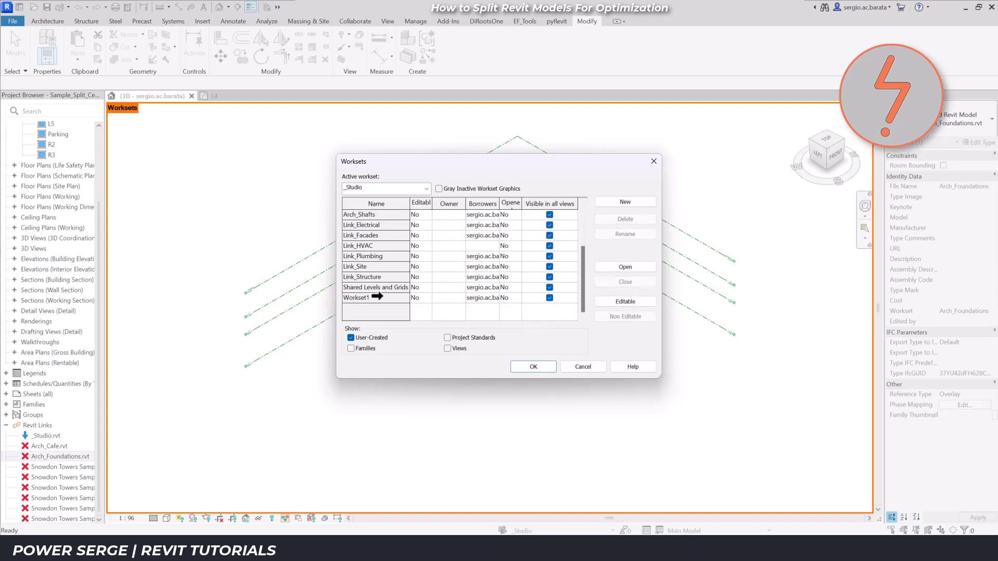
{"action": "left_click", "coordinate": [379, 297], "text": "shift"}
{"action": "left_click", "coordinate": [624, 267]}
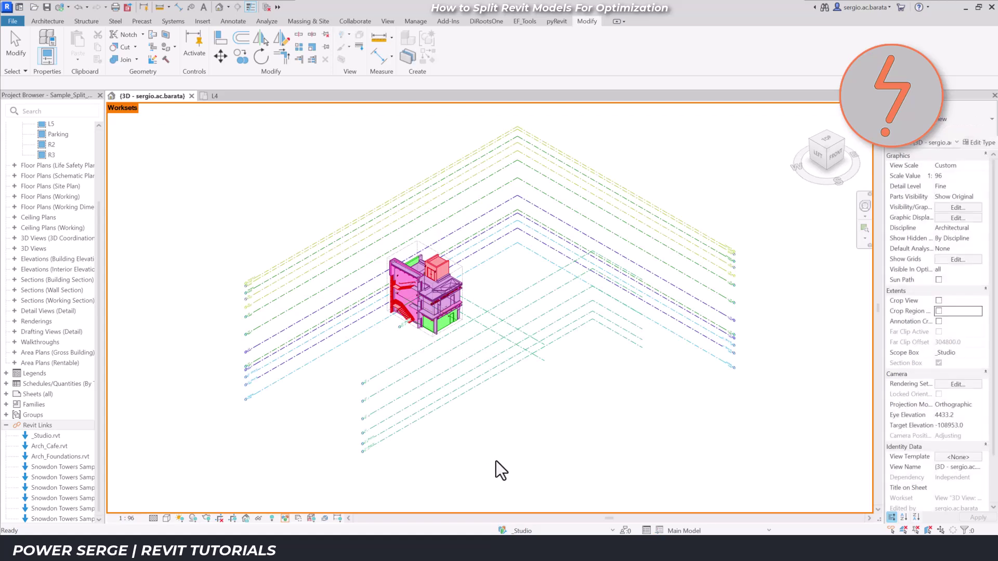
Step: Set the 3D view's scope box to None and turn off its section box
{"action": "left_click", "coordinate": [978, 355]}
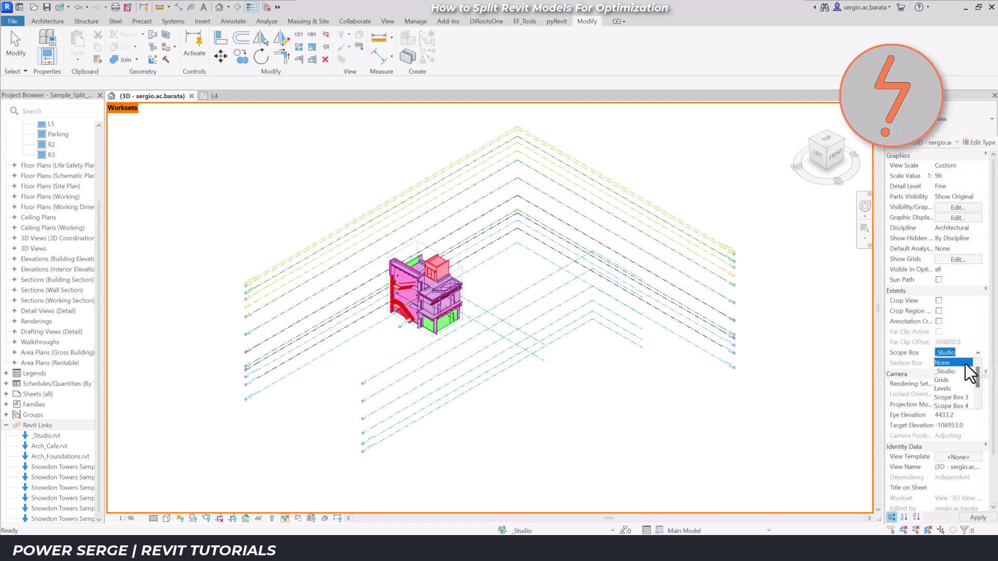
{"action": "left_click", "coordinate": [965, 363]}
{"action": "left_click", "coordinate": [938, 363]}
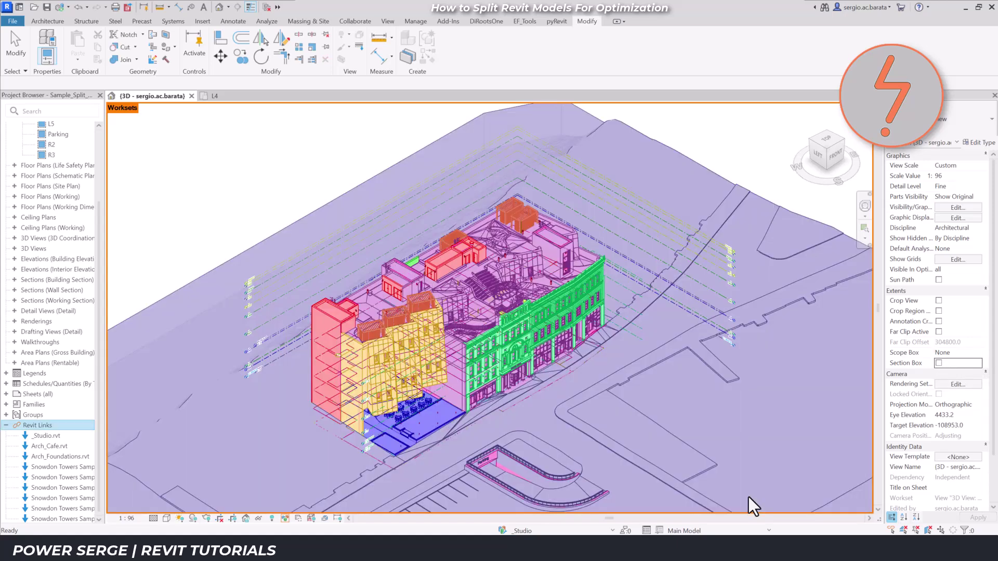
Step: Open the _Studio.rvt link as its own project, unloading the link
{"action": "right_click", "coordinate": [40, 434]}
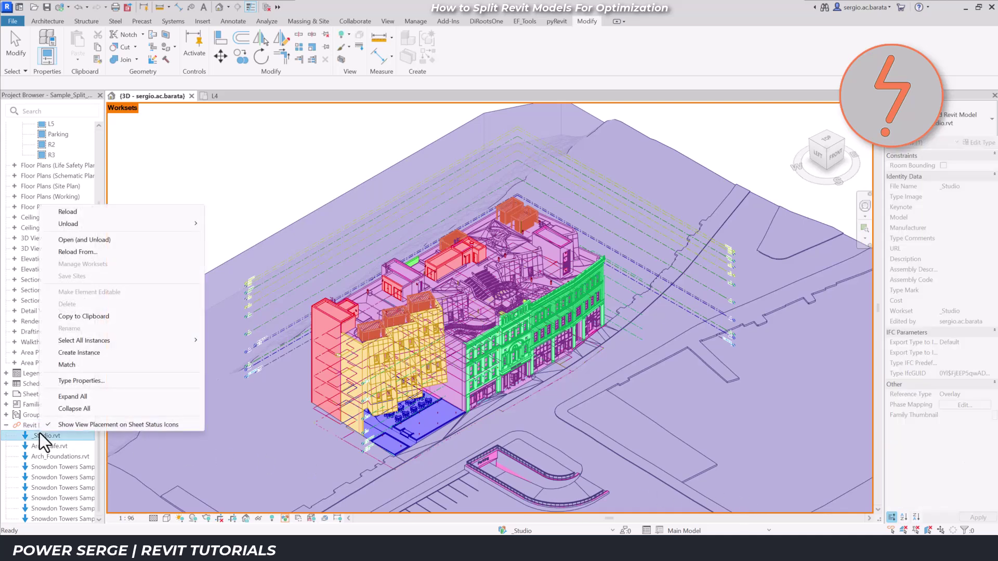
{"action": "left_click", "coordinate": [111, 241]}
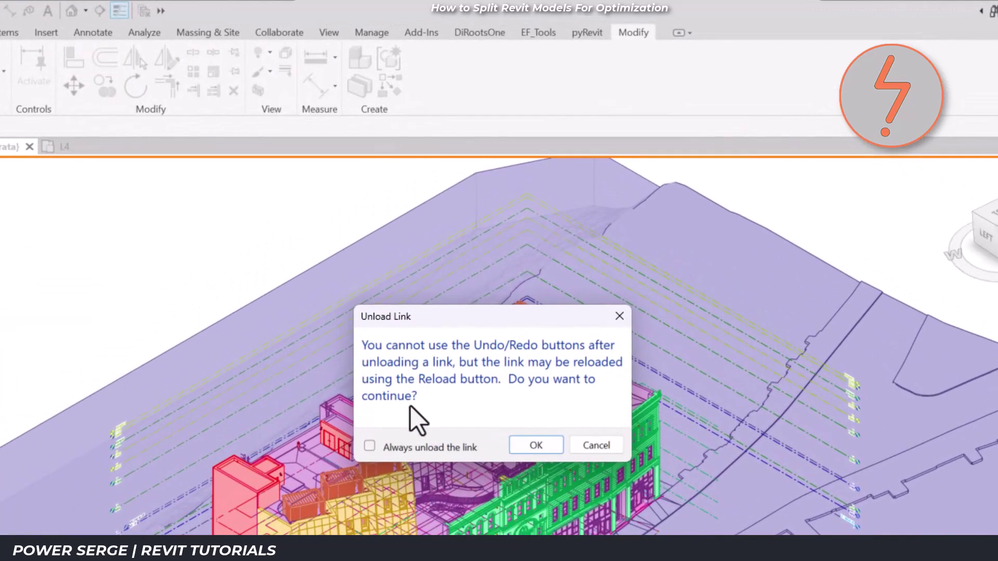
{"action": "left_click", "coordinate": [525, 446]}
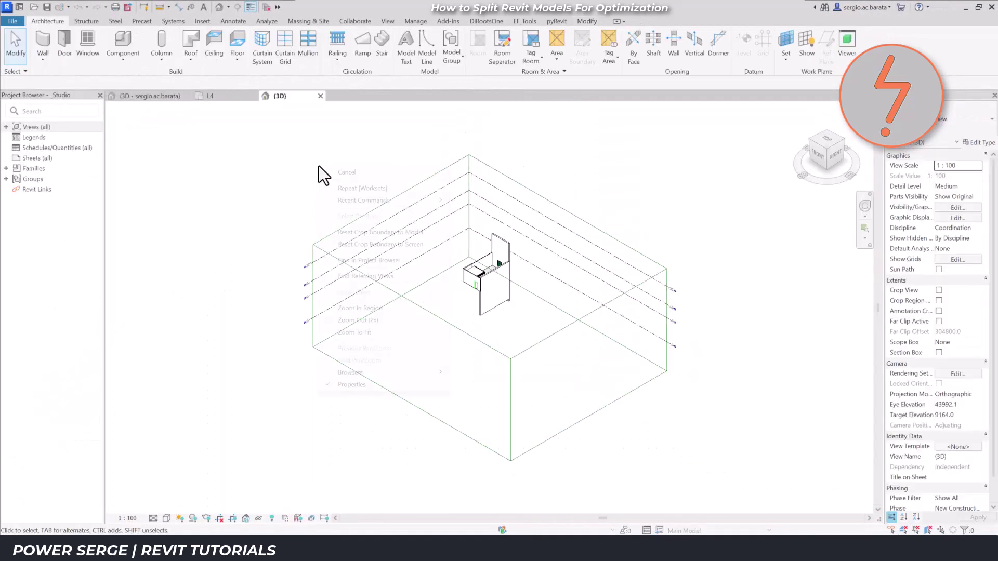
Step: Zoom into the studio building and temporarily hide the large front wall and the small room's front wall
{"action": "right_click", "coordinate": [319, 167]}
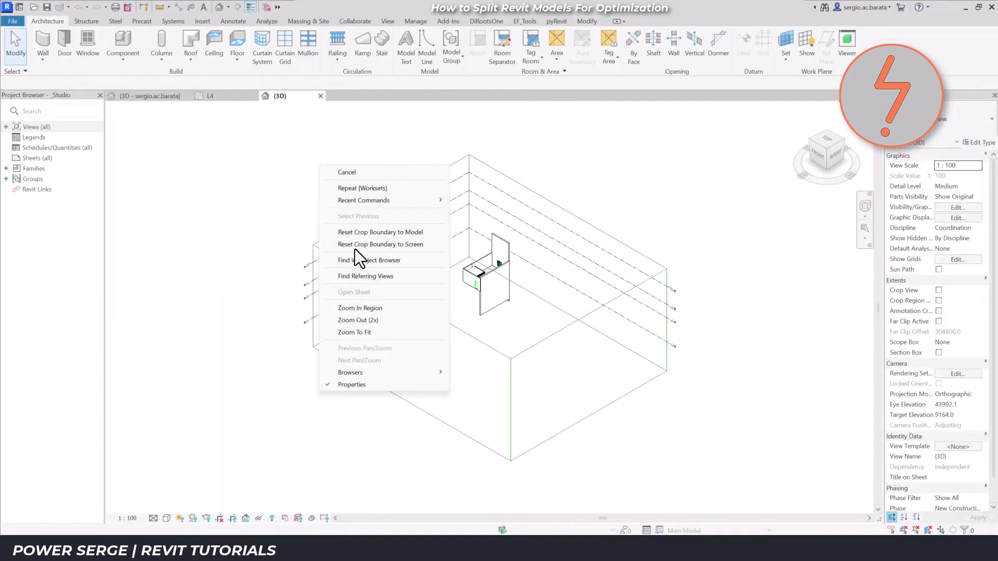
{"action": "left_click", "coordinate": [382, 310]}
{"action": "left_click_drag", "start_coordinate": [439, 203], "coordinate": [523, 323]}
{"action": "left_click", "coordinate": [553, 442]}
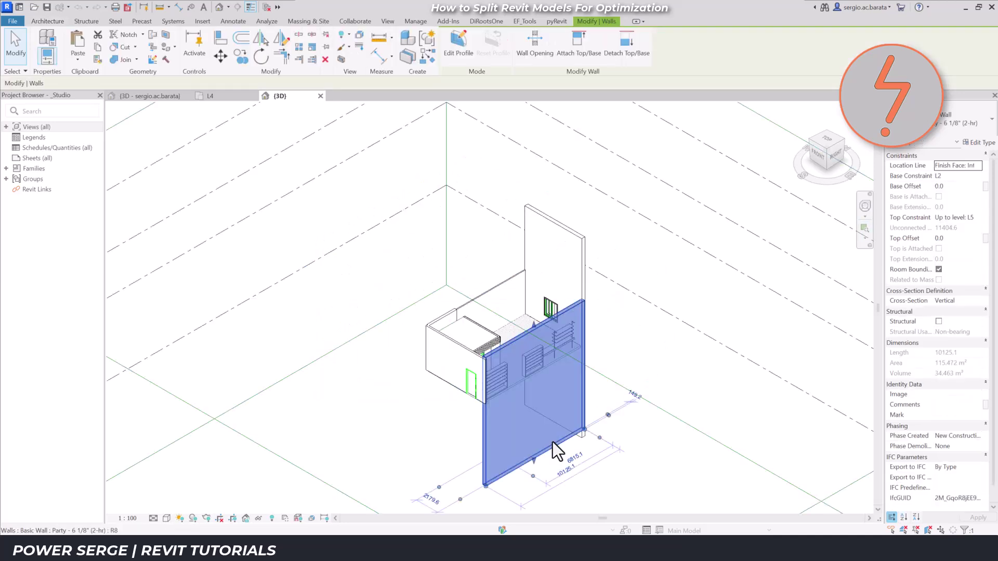
{"action": "key", "text": "h"}
{"action": "key", "text": "h"}
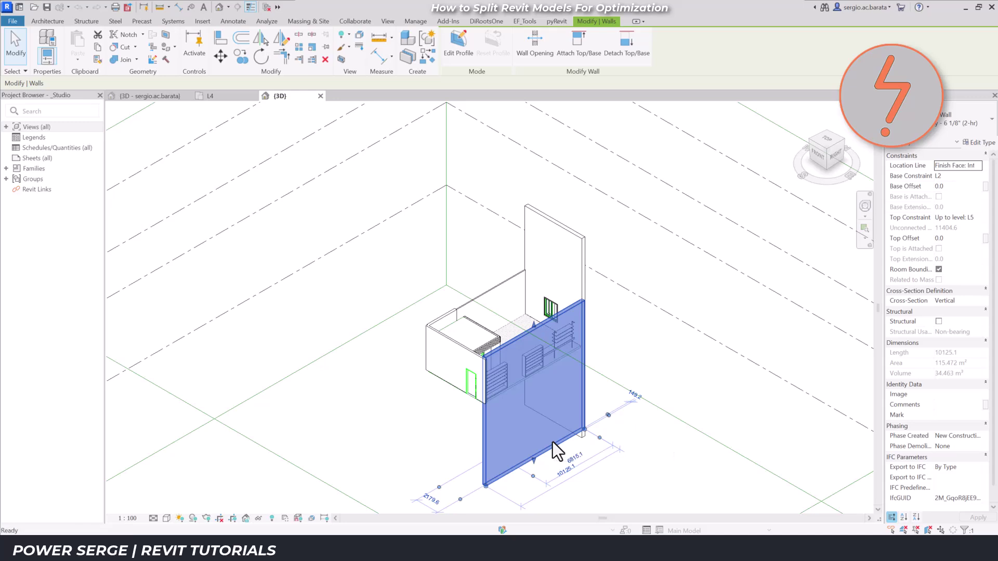
{"action": "left_click", "coordinate": [446, 347]}
{"action": "key", "text": "h"}
{"action": "key", "text": "h"}
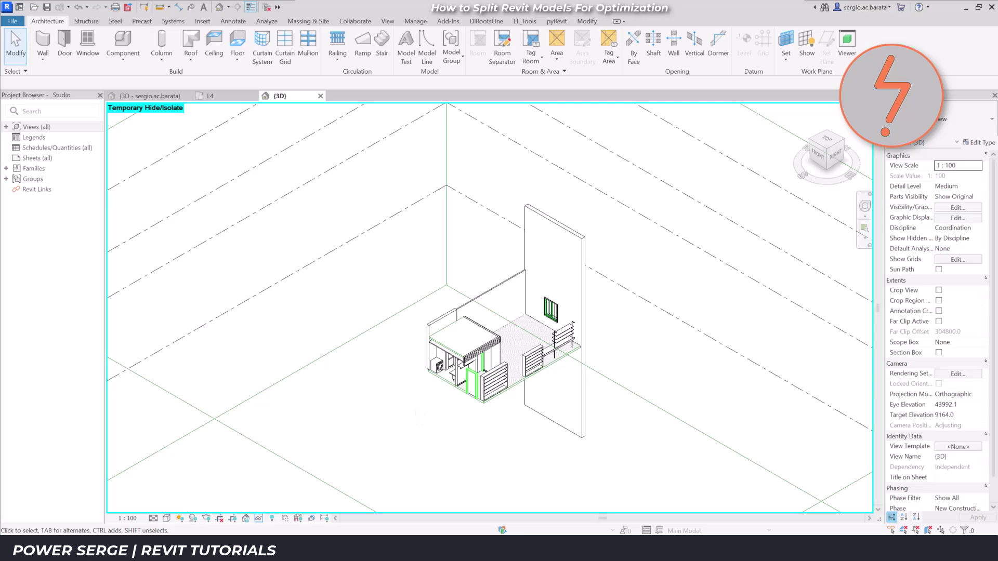
Step: Open the L4 floor plan and zoom into a region around the studio unit
{"action": "left_click", "coordinate": [388, 21]}
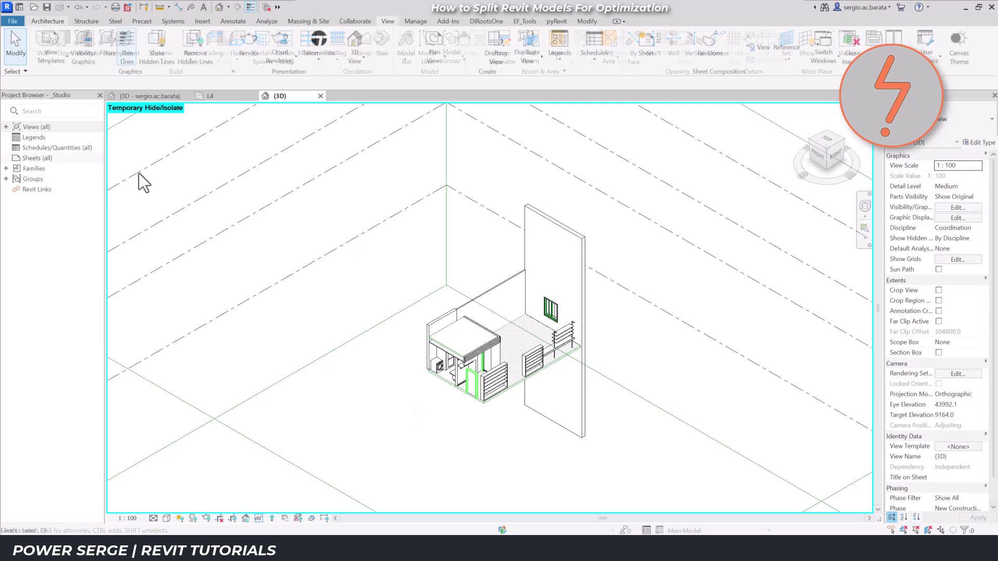
{"action": "left_click", "coordinate": [6, 128]}
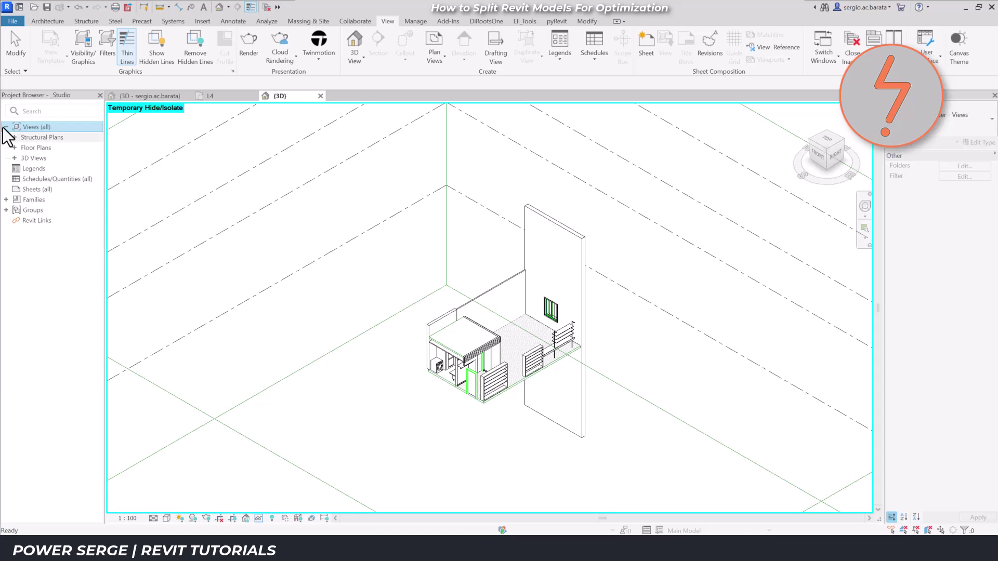
{"action": "left_click", "coordinate": [12, 147]}
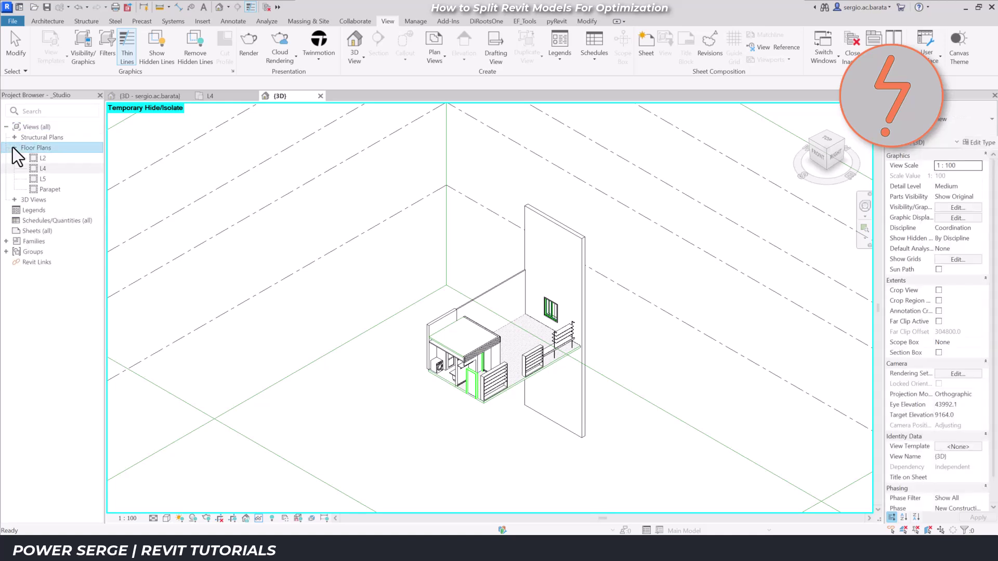
{"action": "double_click", "coordinate": [44, 169]}
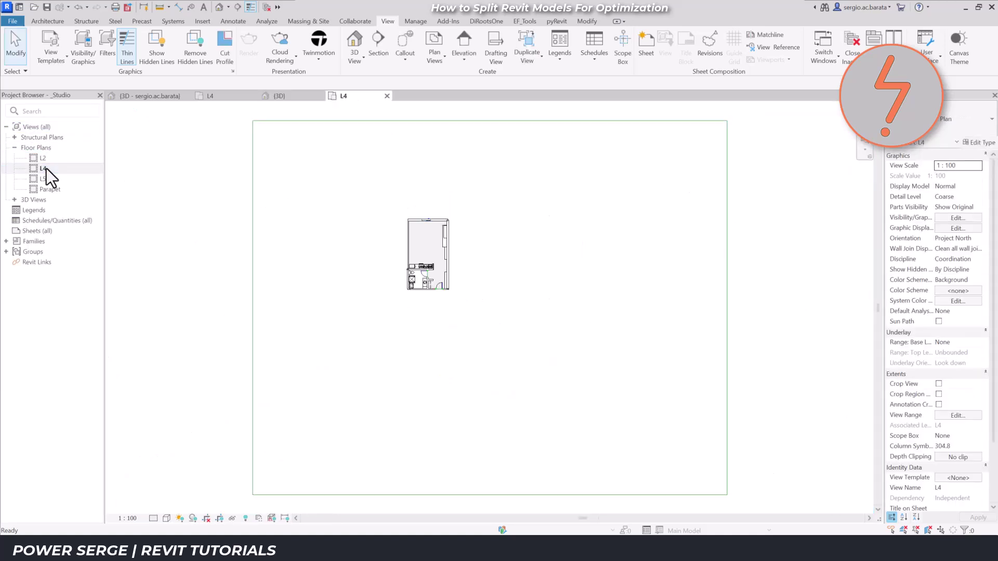
{"action": "right_click", "coordinate": [325, 198]}
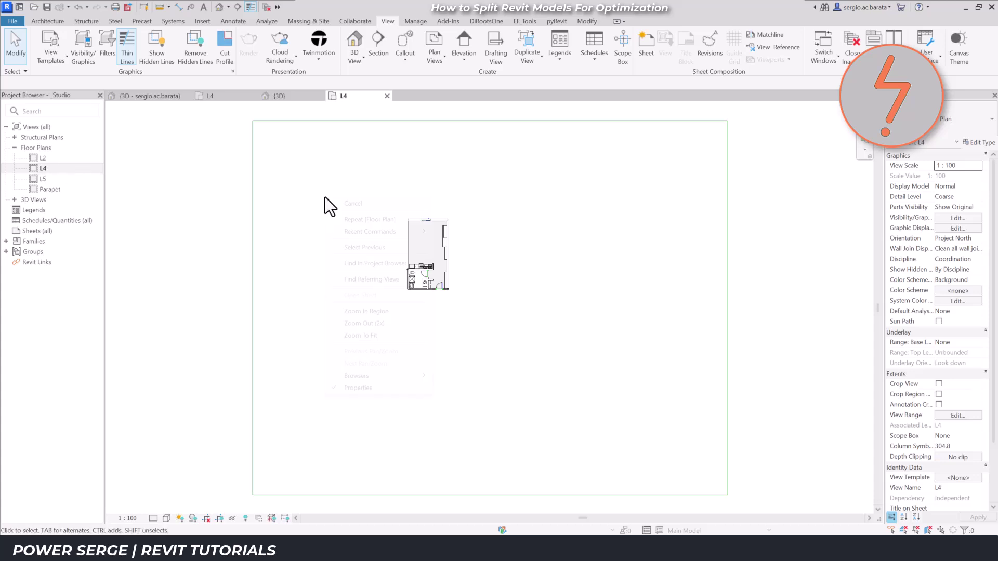
{"action": "left_click", "coordinate": [372, 311]}
{"action": "left_click_drag", "start_coordinate": [390, 206], "coordinate": [463, 296]}
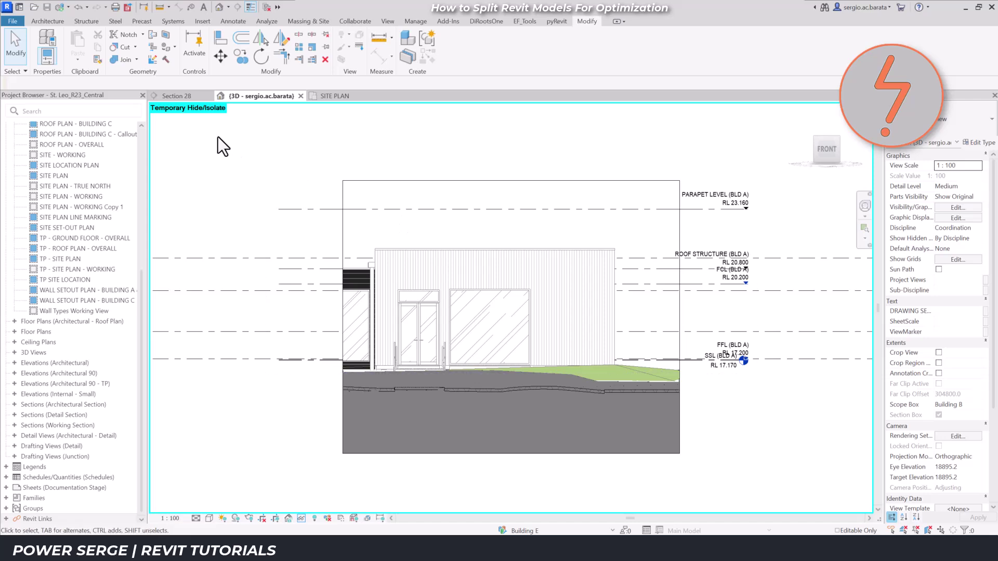
Step: Window-select Building E in the elevation and filter out <Room Separation>, leaving 107 of 108 elements
{"action": "left_click_drag", "start_coordinate": [219, 137], "coordinate": [791, 497]}
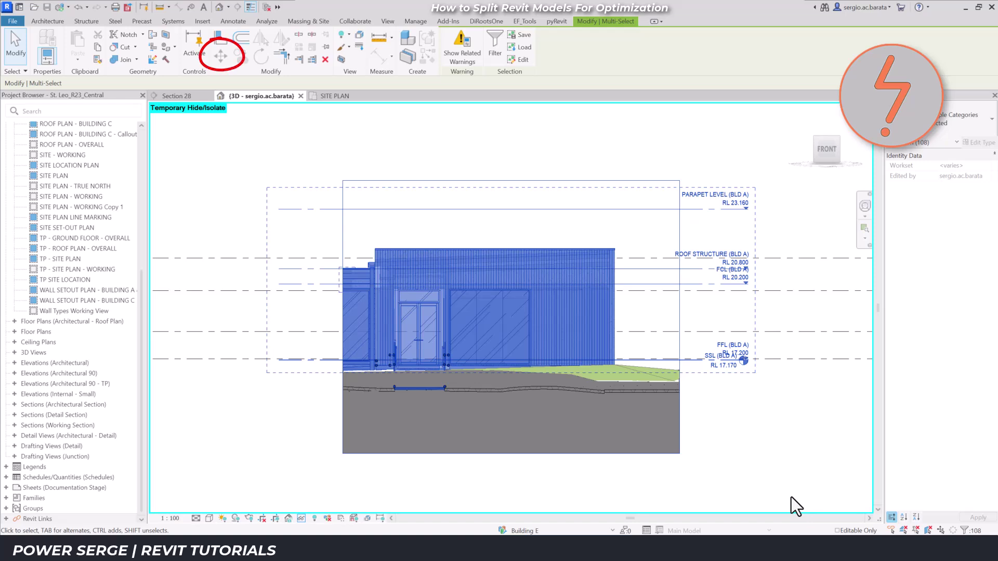
{"action": "left_click", "coordinate": [964, 530]}
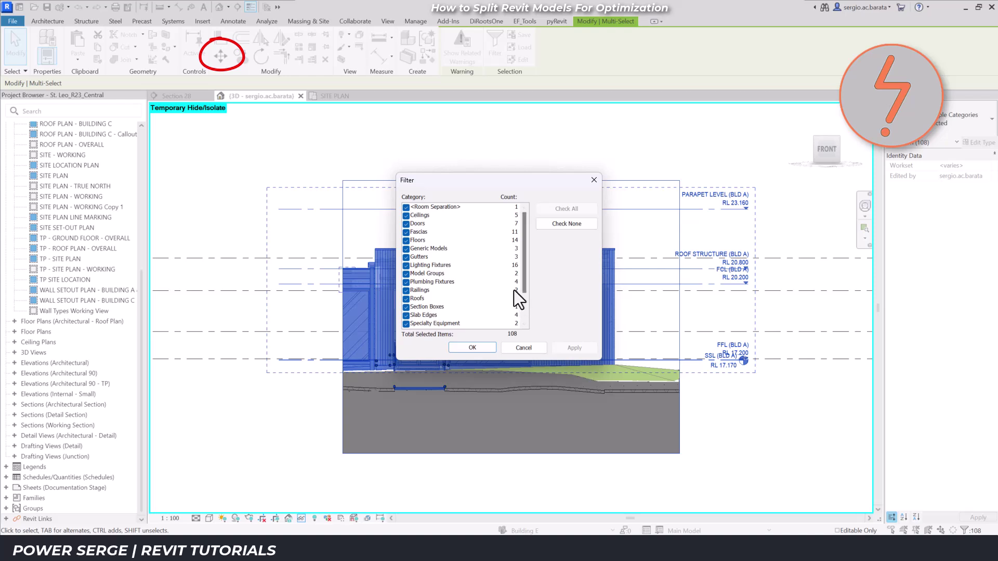
{"action": "left_click", "coordinate": [406, 207]}
{"action": "scroll", "coordinate": [428, 241], "scroll_direction": "down", "scroll_amount": 2}
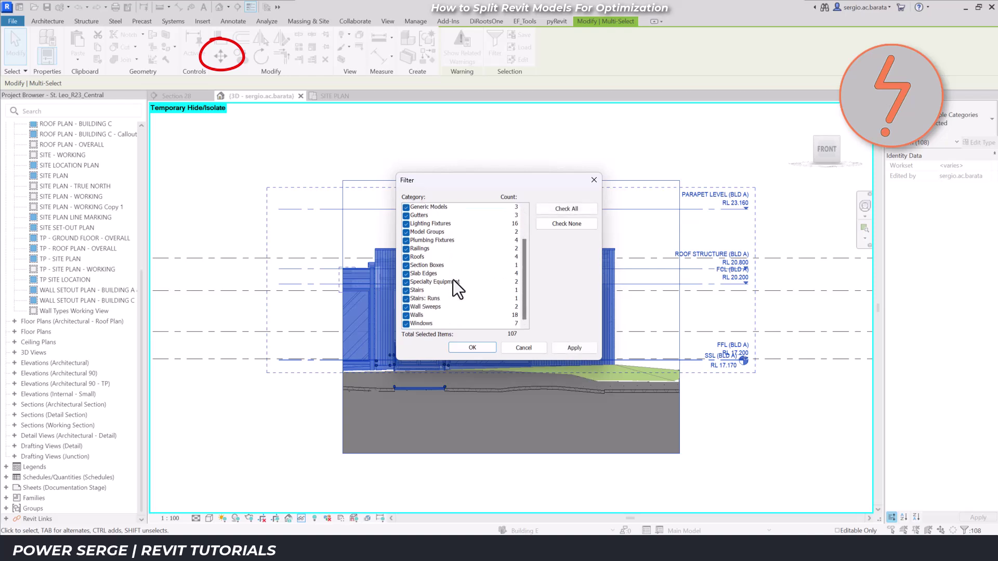
{"action": "left_click", "coordinate": [472, 348]}
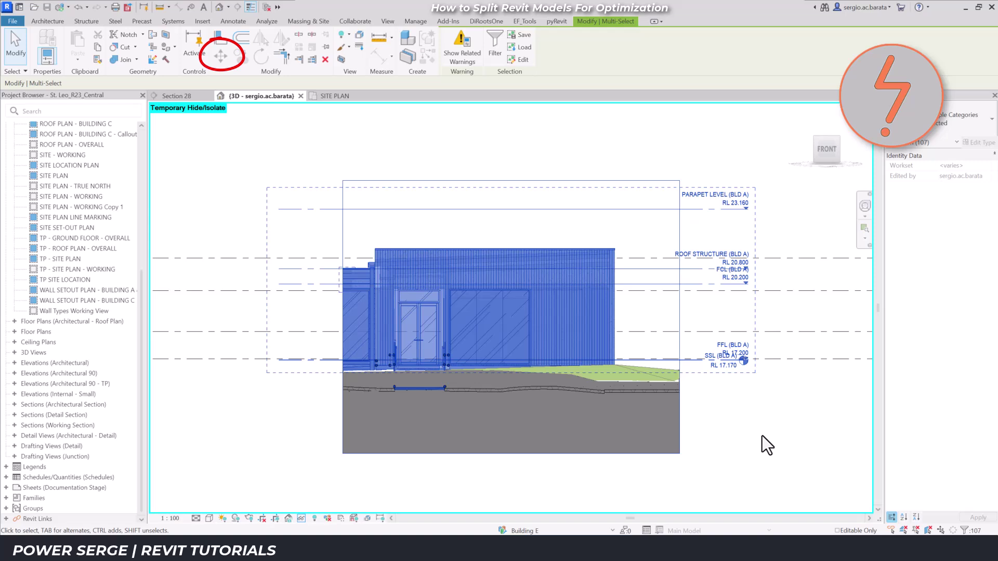
Step: Crop the 3D view to the Building E scope box and zoom in on the building
{"action": "key", "text": "Escape"}
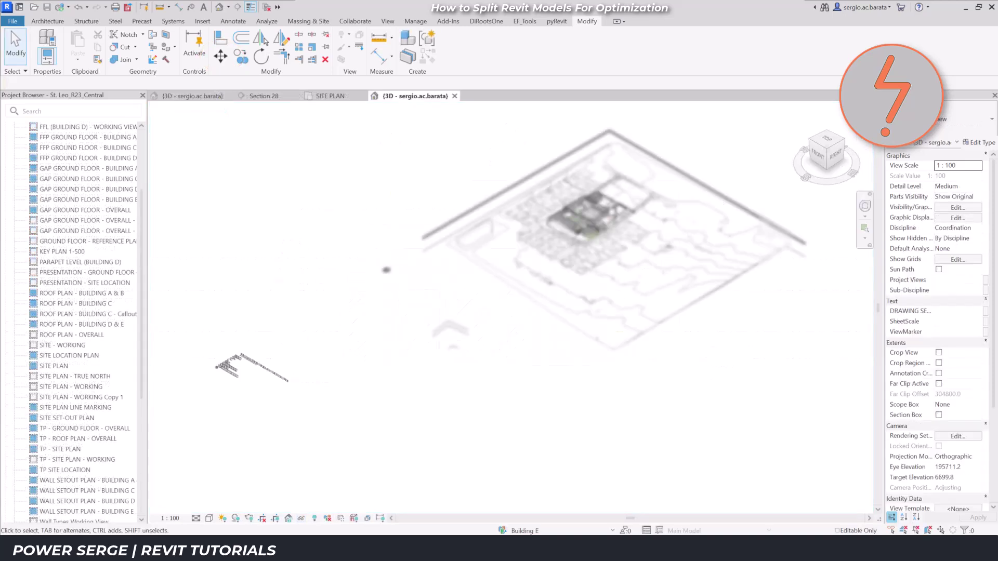
{"action": "left_click", "coordinate": [978, 406]}
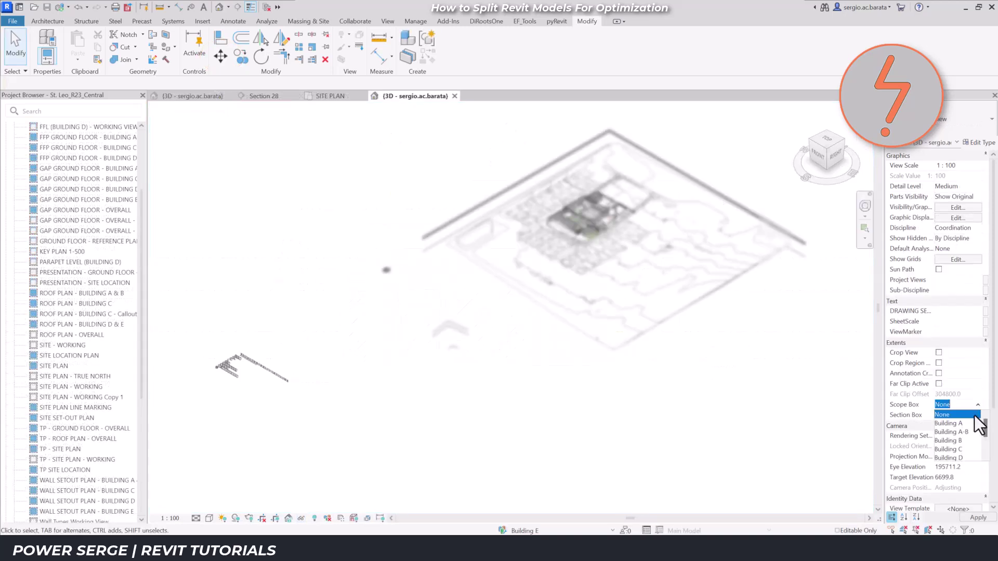
{"action": "left_click", "coordinate": [967, 434]}
{"action": "right_click", "coordinate": [665, 385]}
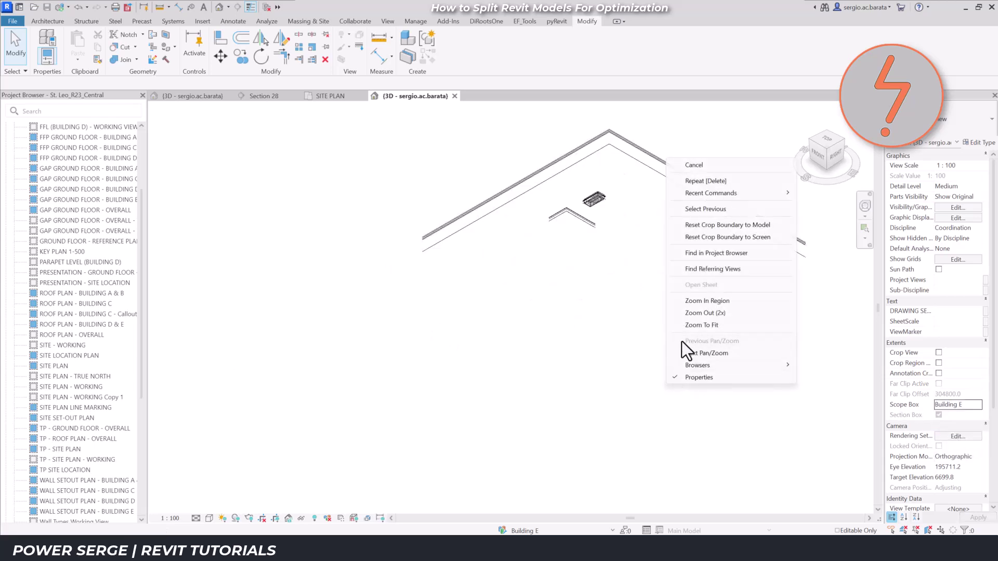
{"action": "left_click", "coordinate": [699, 301]}
{"action": "left_click_drag", "start_coordinate": [572, 175], "coordinate": [616, 214]}
Step: Close the 3D view, select the Building E scope box on the site plan, then switch to Section 28
{"action": "left_click", "coordinate": [454, 95]}
{"action": "left_click", "coordinate": [239, 452]}
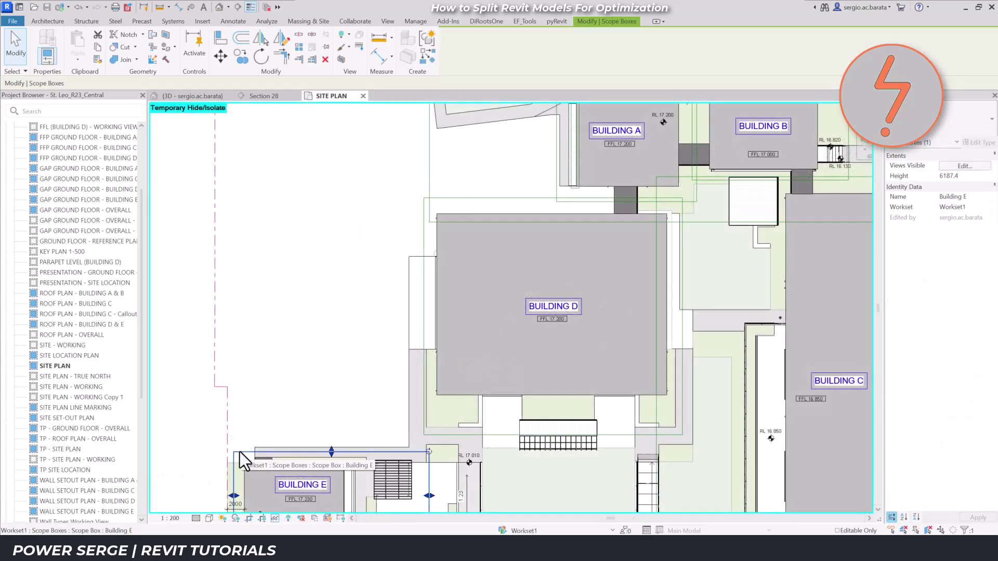
{"action": "left_click", "coordinate": [267, 97]}
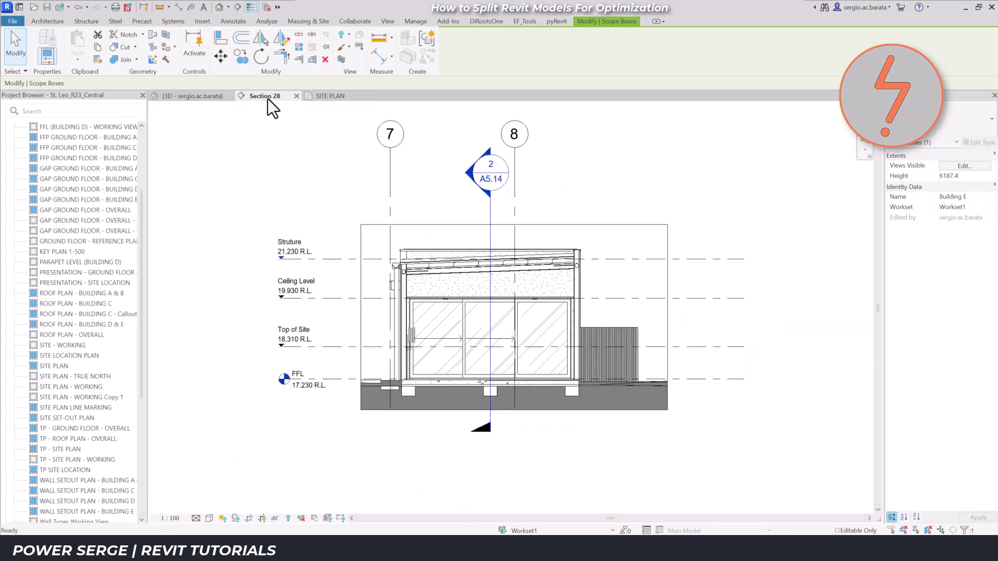
Step: Add a workset named 'Building E' and accept making it the active workset
{"action": "left_click", "coordinate": [502, 531]}
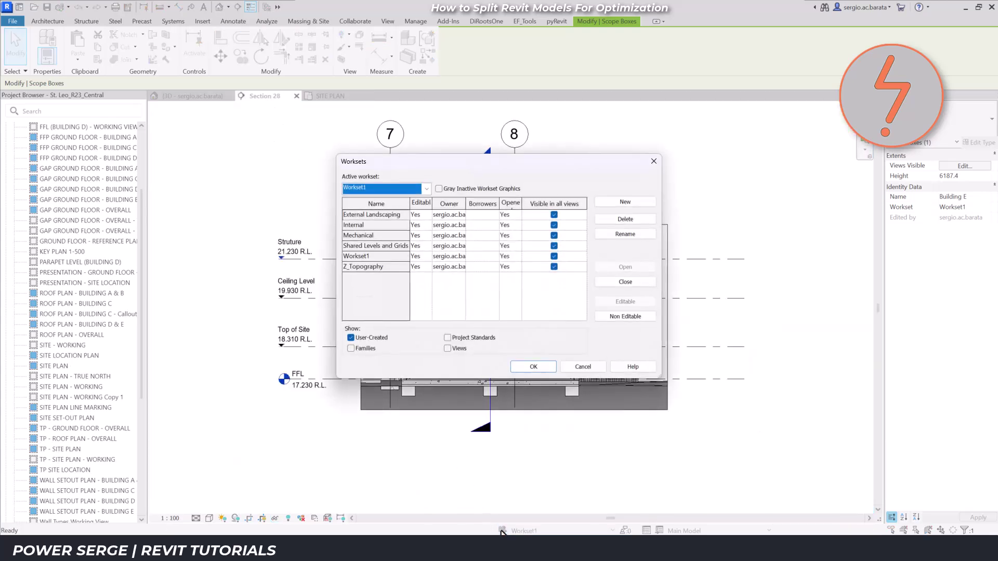
{"action": "left_click", "coordinate": [617, 201]}
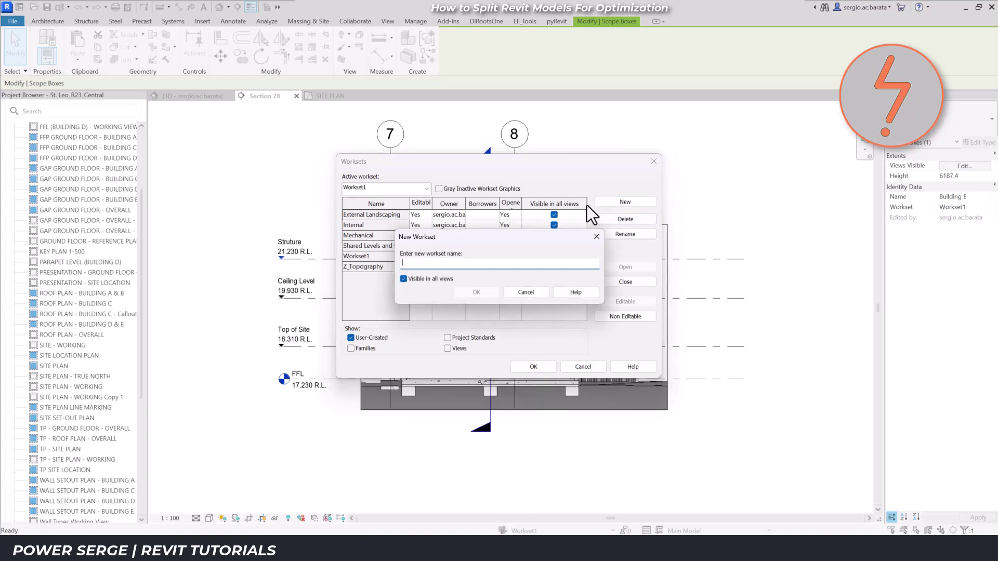
{"action": "type", "text": "Building E"}
{"action": "left_click", "coordinate": [477, 292]}
{"action": "left_click", "coordinate": [538, 368]}
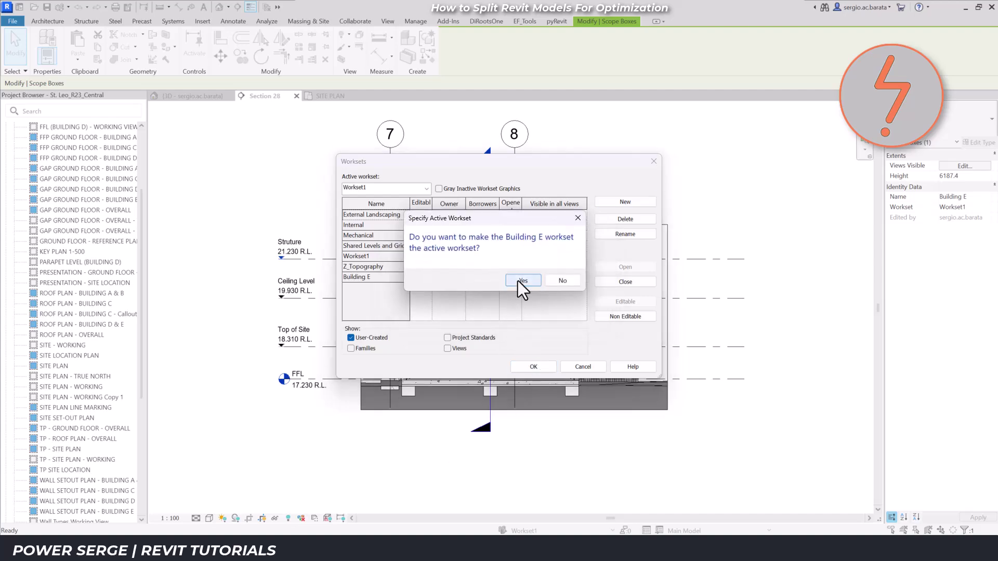
{"action": "left_click", "coordinate": [522, 281]}
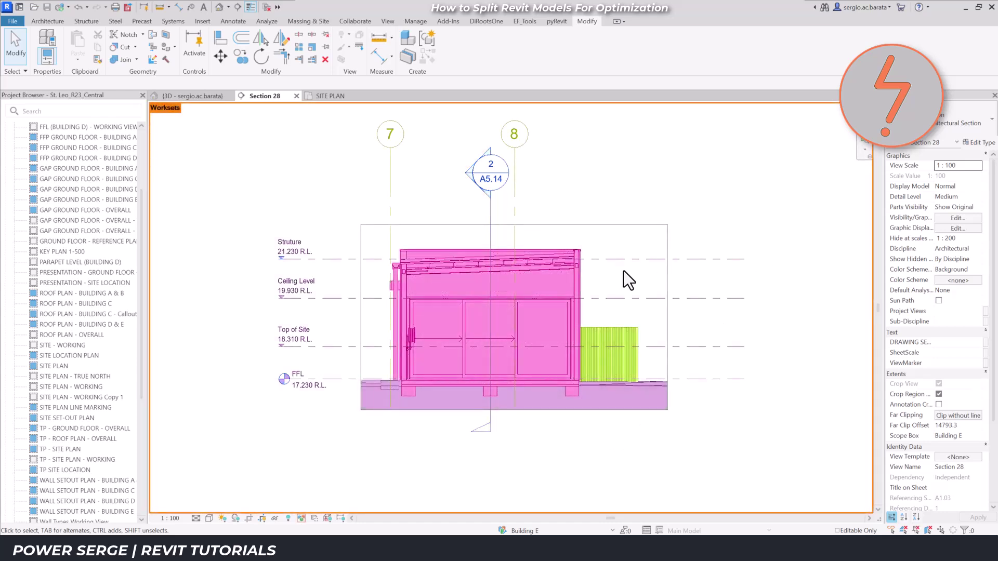
Step: Check the model group's workset, then open the default 3D view cropped to the Building E scope box
{"action": "left_click", "coordinate": [581, 288]}
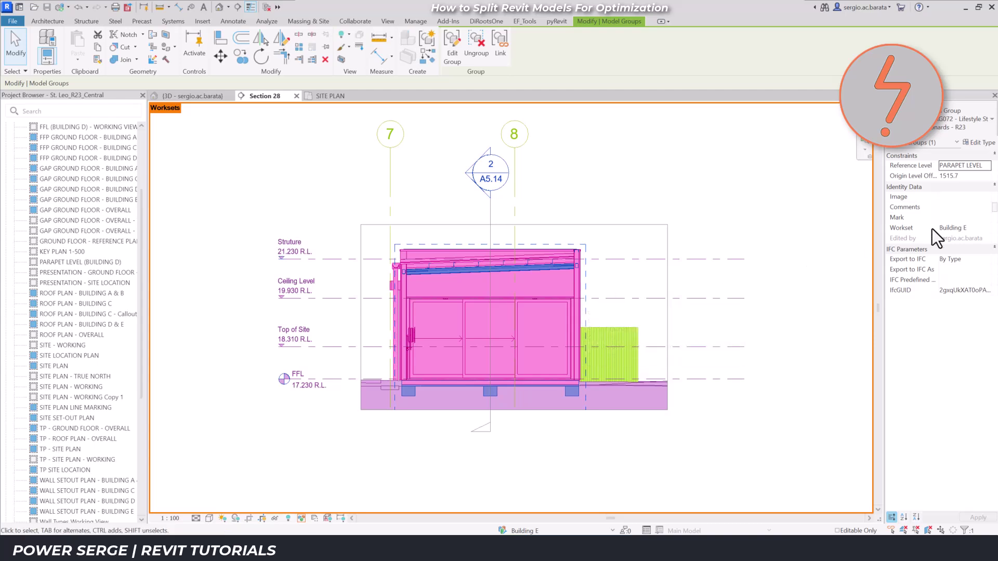
{"action": "key", "text": "Escape"}
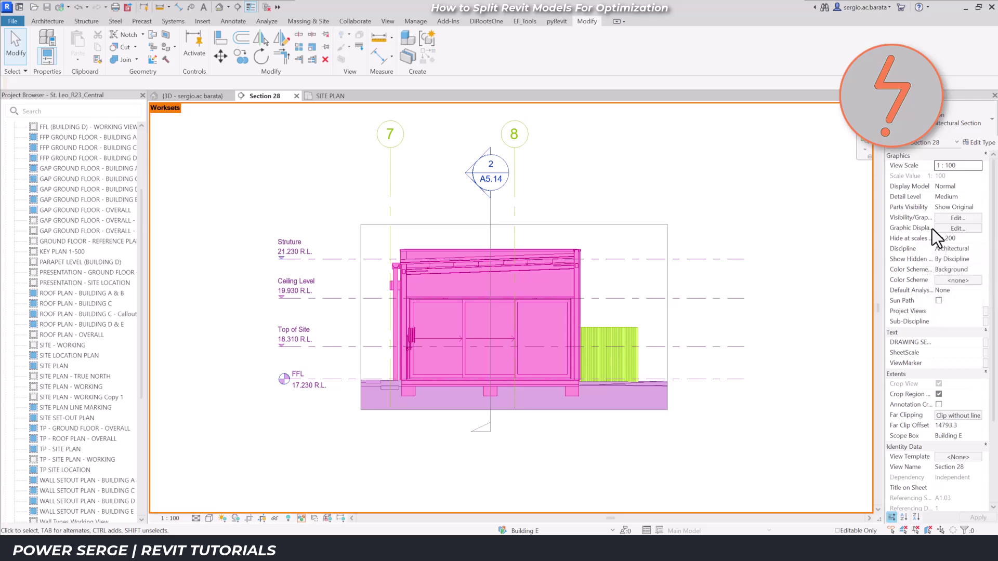
{"action": "left_click", "coordinate": [218, 7]}
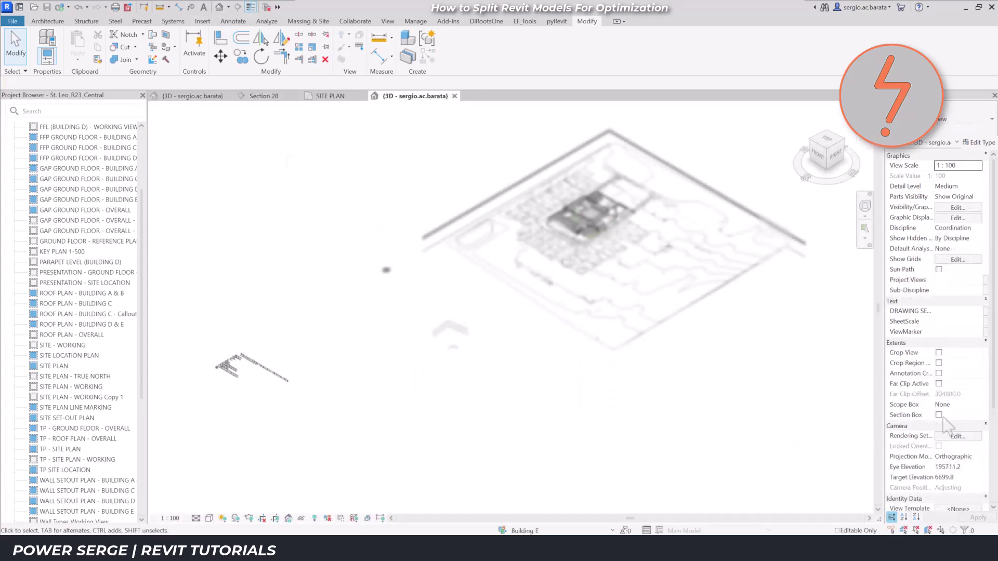
{"action": "left_click", "coordinate": [977, 408]}
{"action": "left_click", "coordinate": [967, 437]}
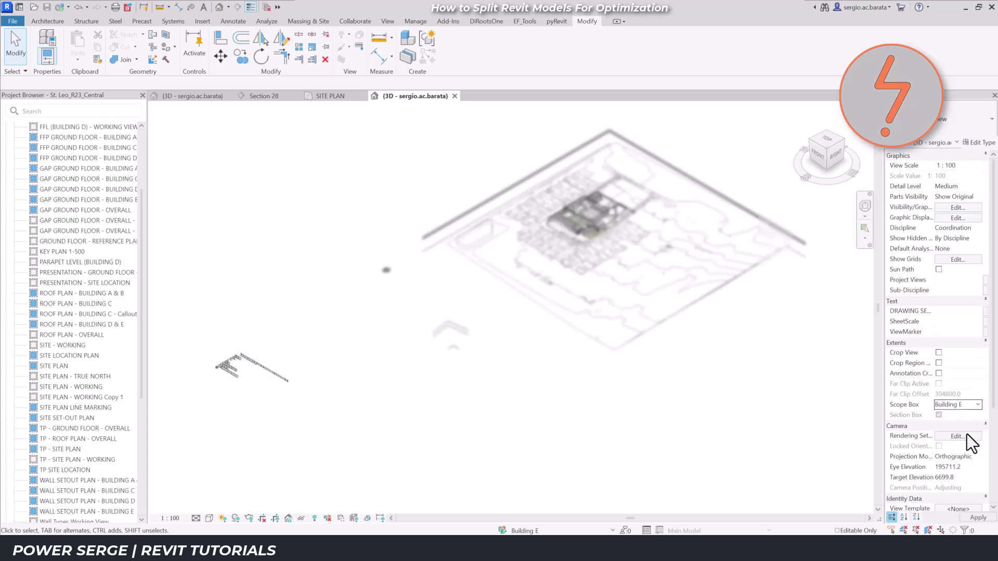
Step: Zoom into the Building E model and window-select all its elements
{"action": "right_click", "coordinate": [666, 386]}
{"action": "left_click", "coordinate": [706, 301]}
{"action": "left_click_drag", "start_coordinate": [572, 175], "coordinate": [627, 227]}
{"action": "left_click_drag", "start_coordinate": [359, 171], "coordinate": [710, 447]}
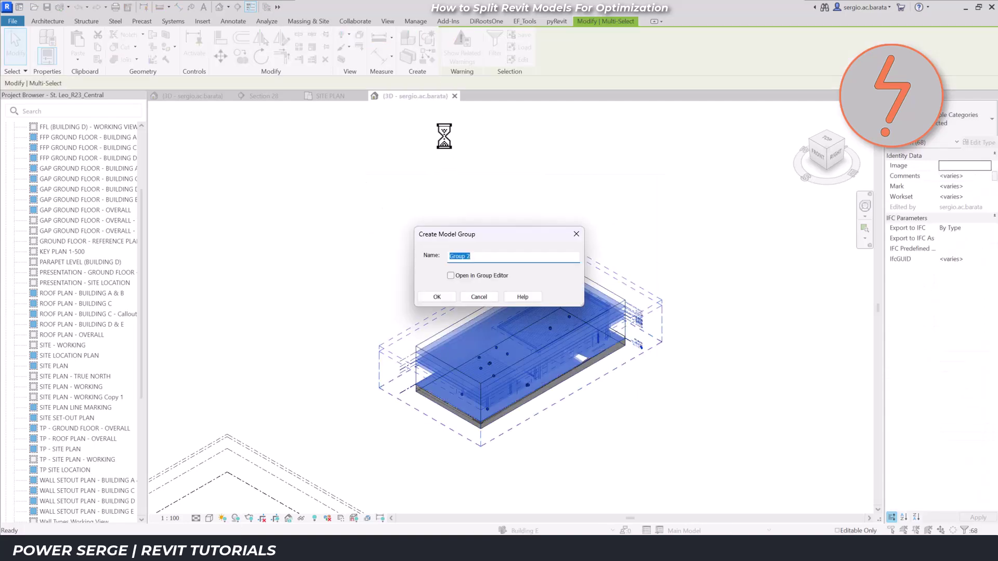
Step: Create a model group named 'Building E' and select it
{"action": "type", "text": "Building E"}
{"action": "left_click", "coordinate": [437, 297]}
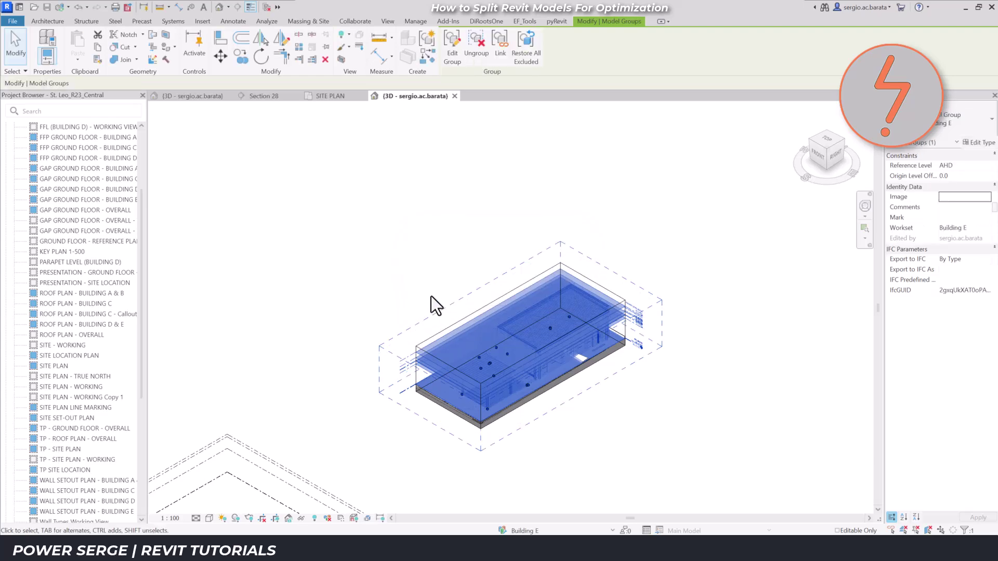
{"action": "left_click", "coordinate": [443, 337]}
Step: Accept the deleted-elements warning and save the Building E group as a new linked project file
{"action": "key", "text": "Delete"}
{"action": "left_click", "coordinate": [582, 279]}
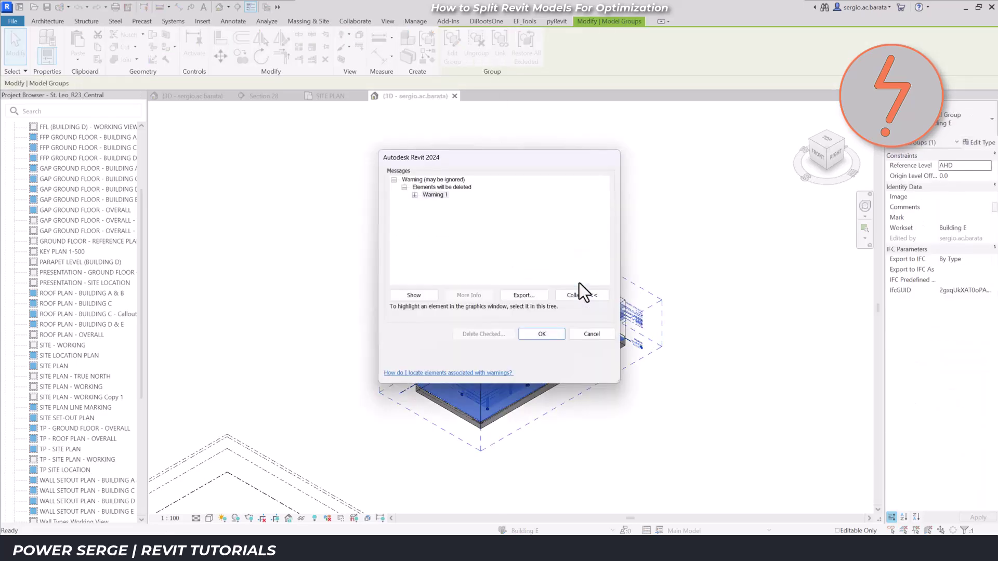
{"action": "left_click", "coordinate": [425, 196]}
{"action": "left_click", "coordinate": [406, 196]}
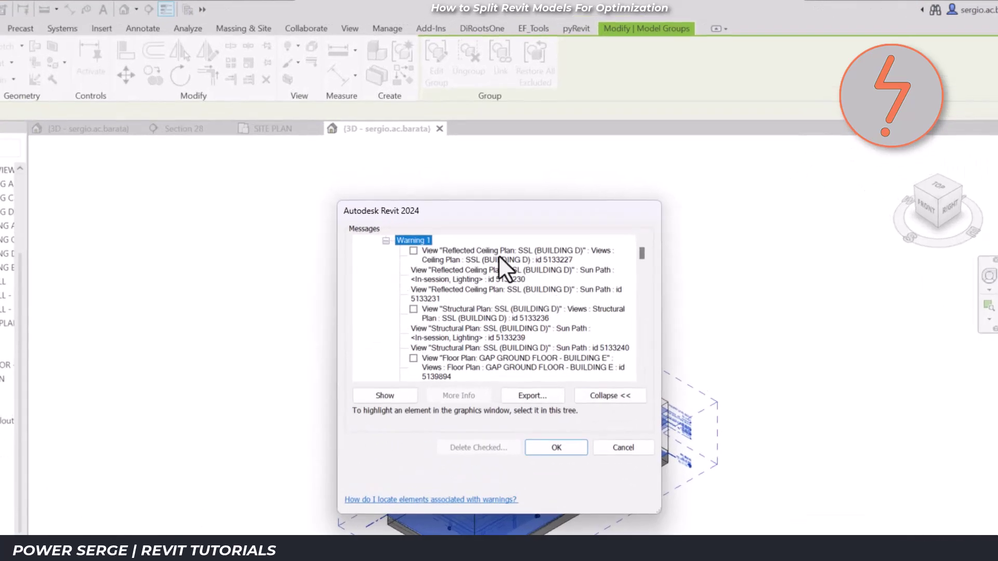
{"action": "left_click", "coordinate": [545, 445]}
{"action": "left_click", "coordinate": [550, 329]}
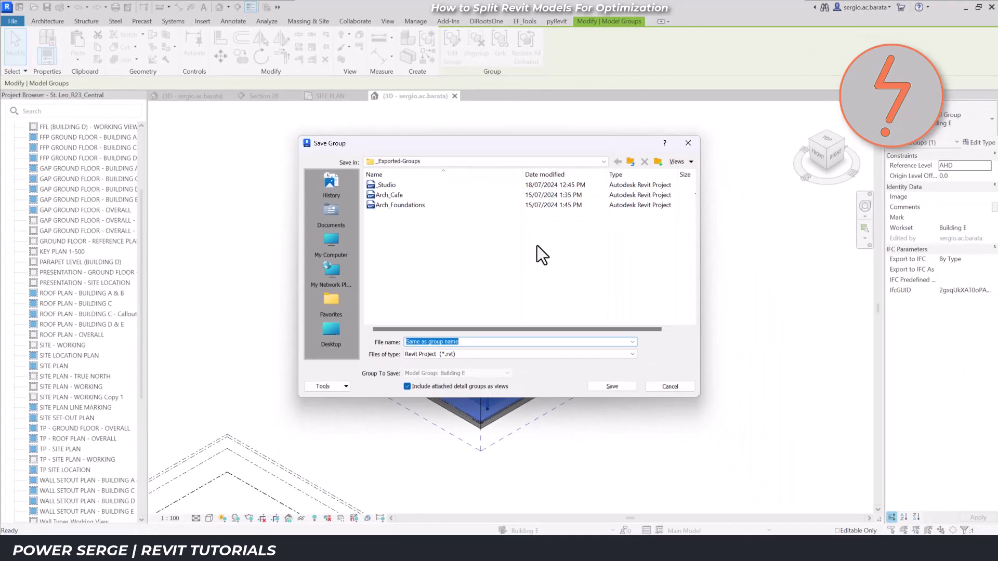
{"action": "left_click", "coordinate": [620, 389]}
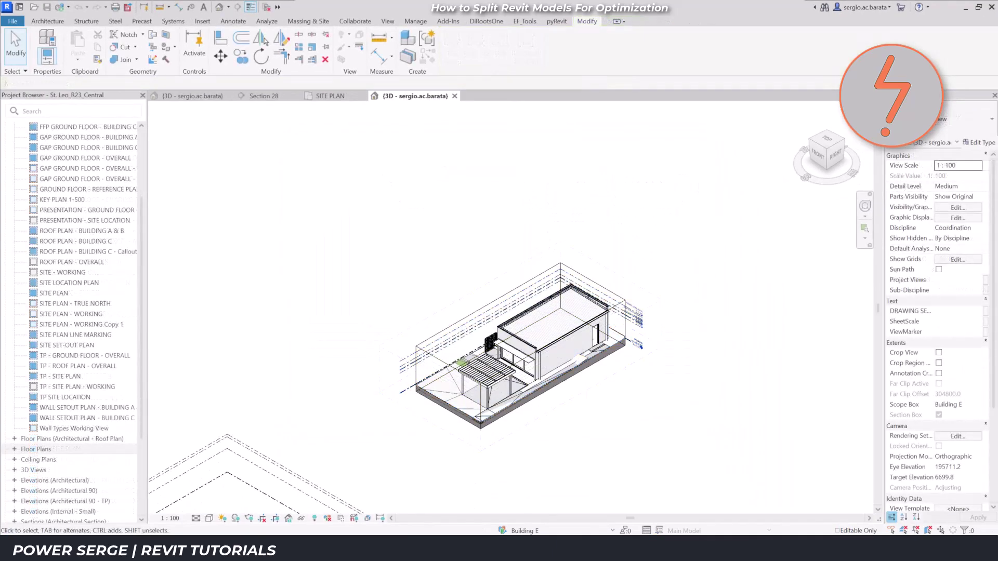
Step: Expand Revit Links in the Project Browser and select the linked Building E.rvt
{"action": "left_click_drag", "start_coordinate": [143, 373], "coordinate": [142, 481]}
{"action": "left_click", "coordinate": [7, 522]}
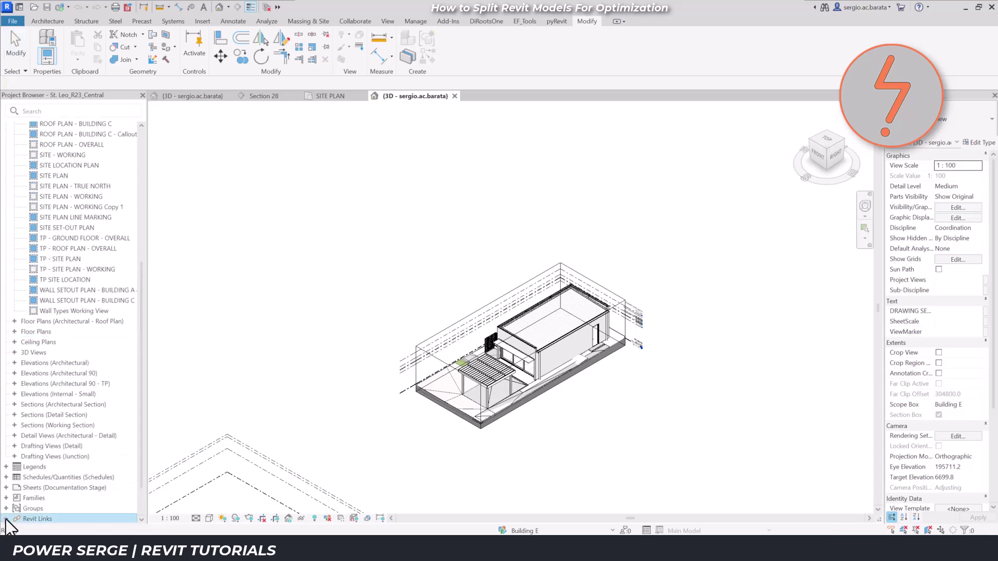
{"action": "left_click", "coordinate": [6, 519]}
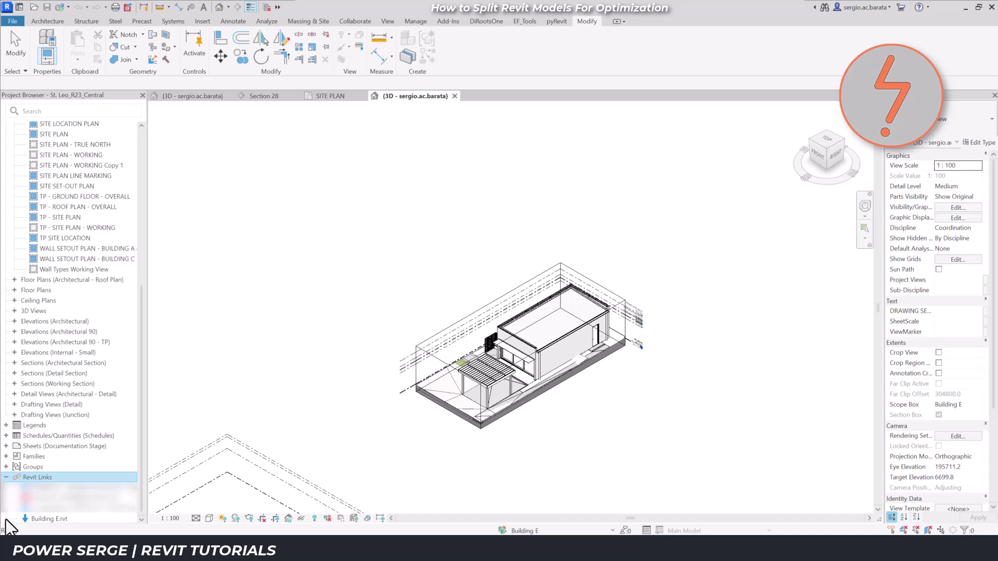
{"action": "left_click", "coordinate": [47, 519]}
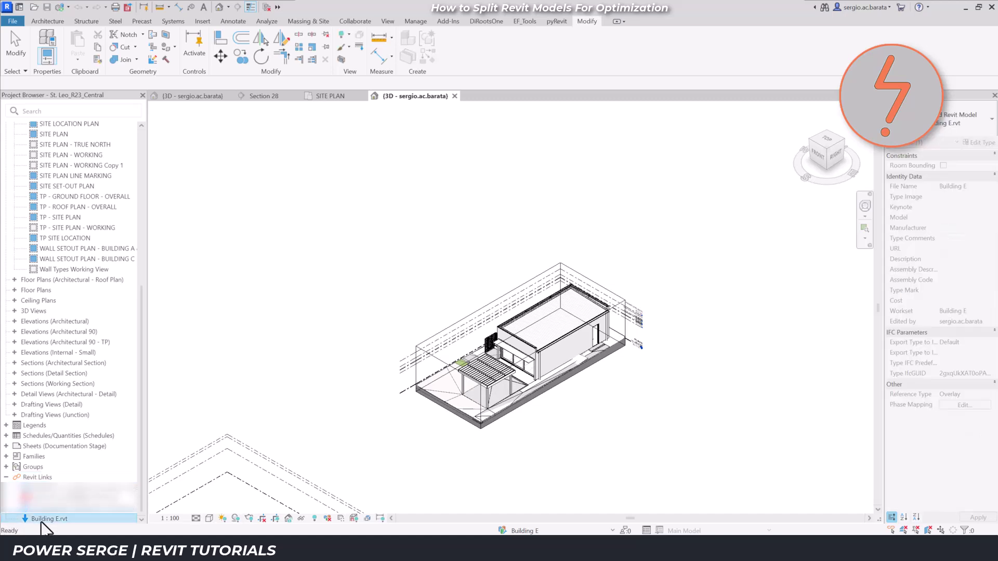
Step: Return to the Section 28 view and zoom into a region of the building
{"action": "left_click", "coordinate": [286, 98]}
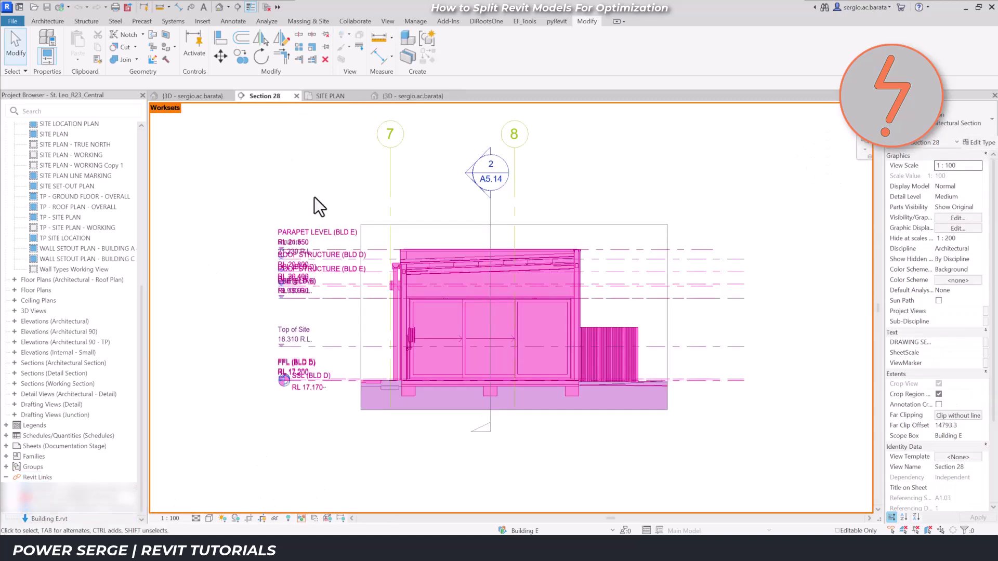
{"action": "right_click", "coordinate": [388, 453]}
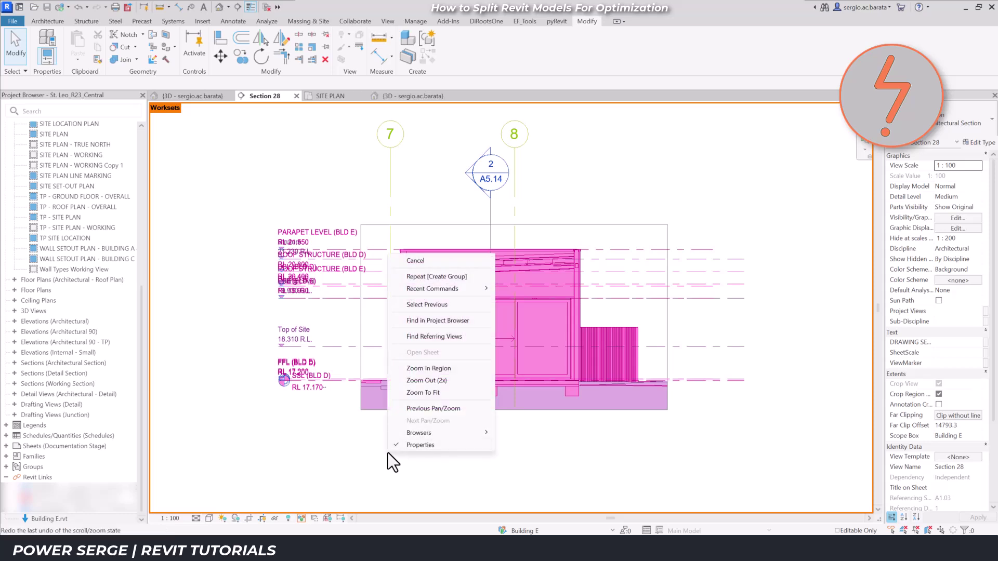
{"action": "left_click", "coordinate": [419, 367]}
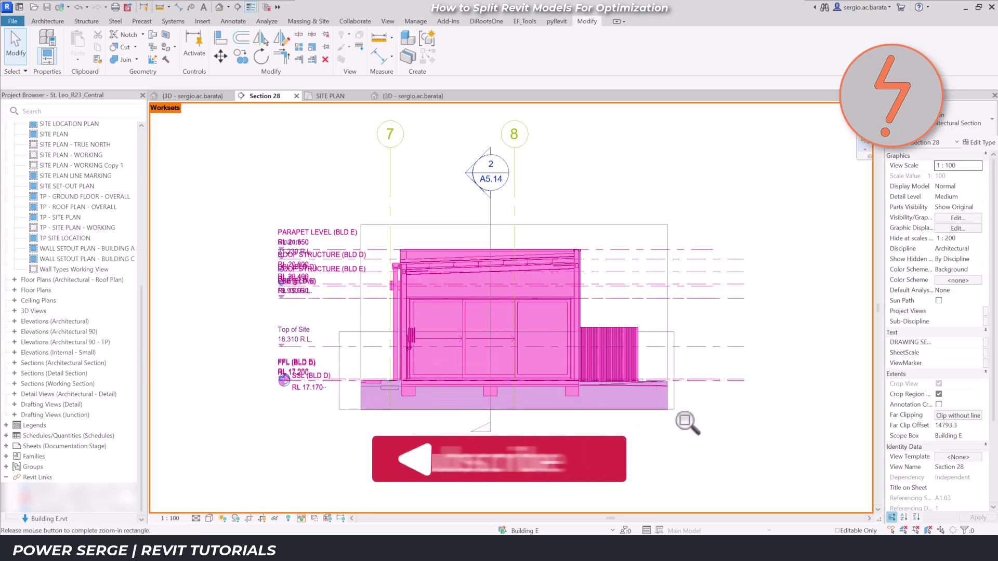